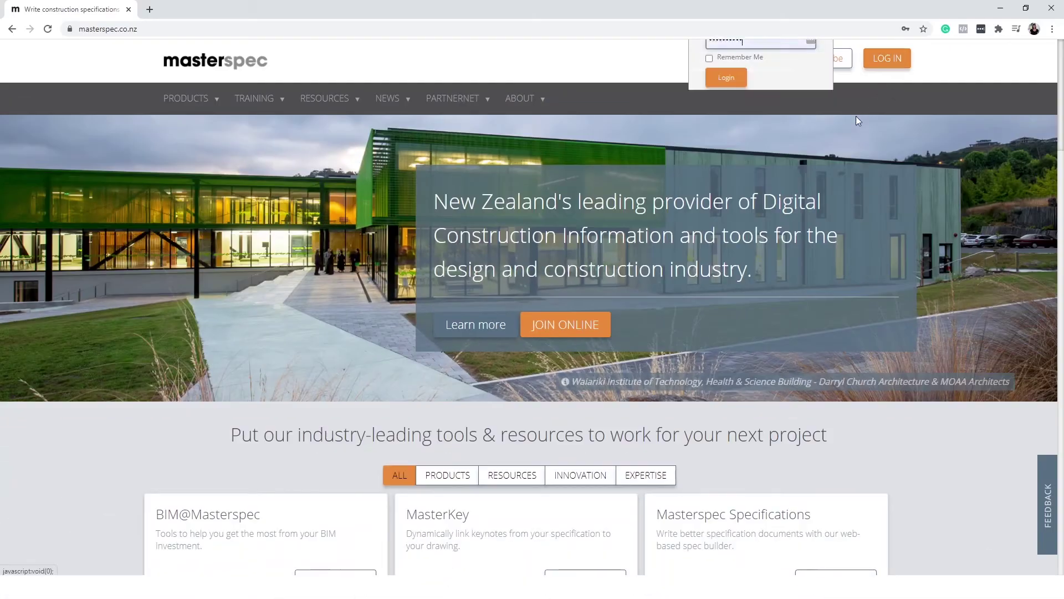
- Log in to Masterspec with the saved credentials to reach the practice dashboard
left_click(722, 166)
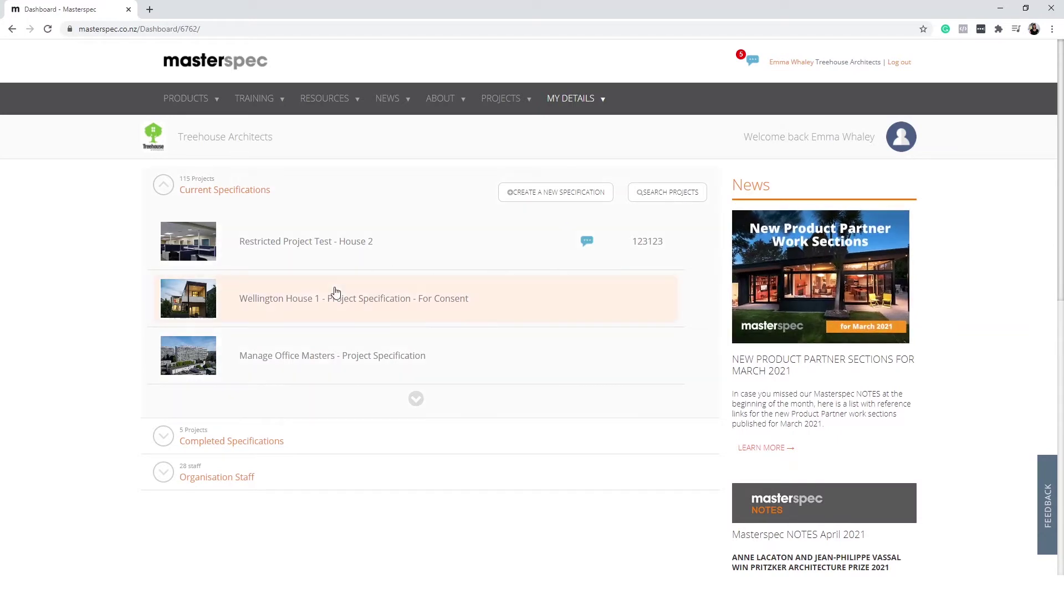
- Start a new specification for a new project named High Street Apartments
left_click(582, 198)
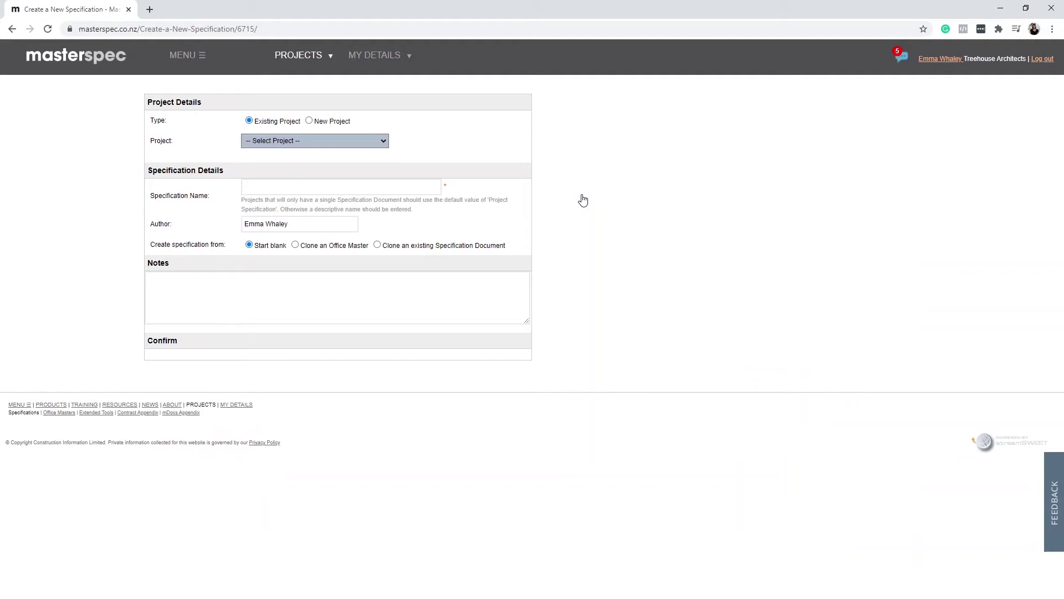
left_click(308, 122)
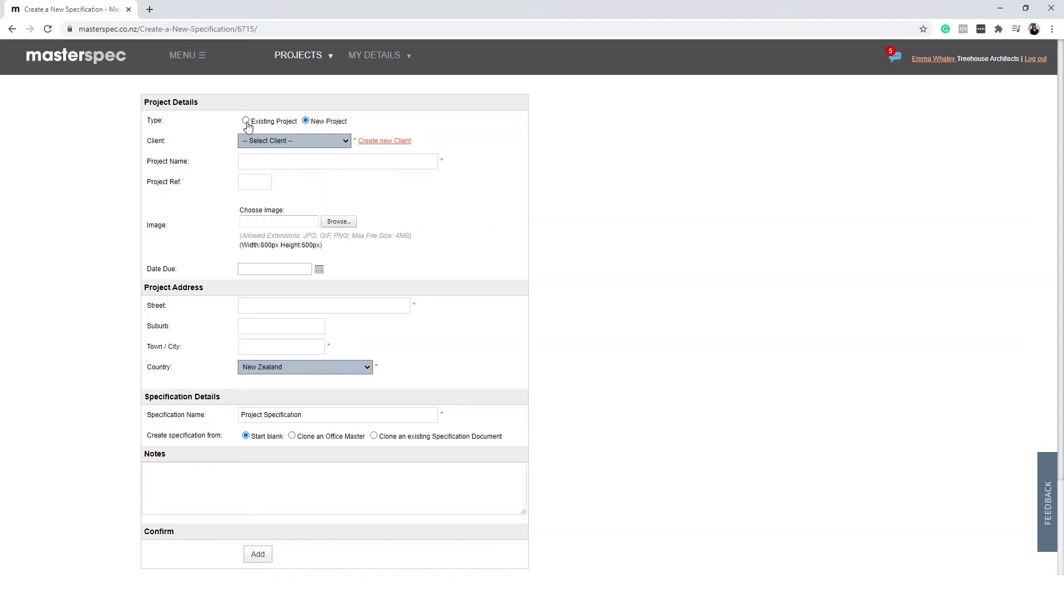
left_click(266, 162)
left_click(348, 161)
type("High Street Apartments")
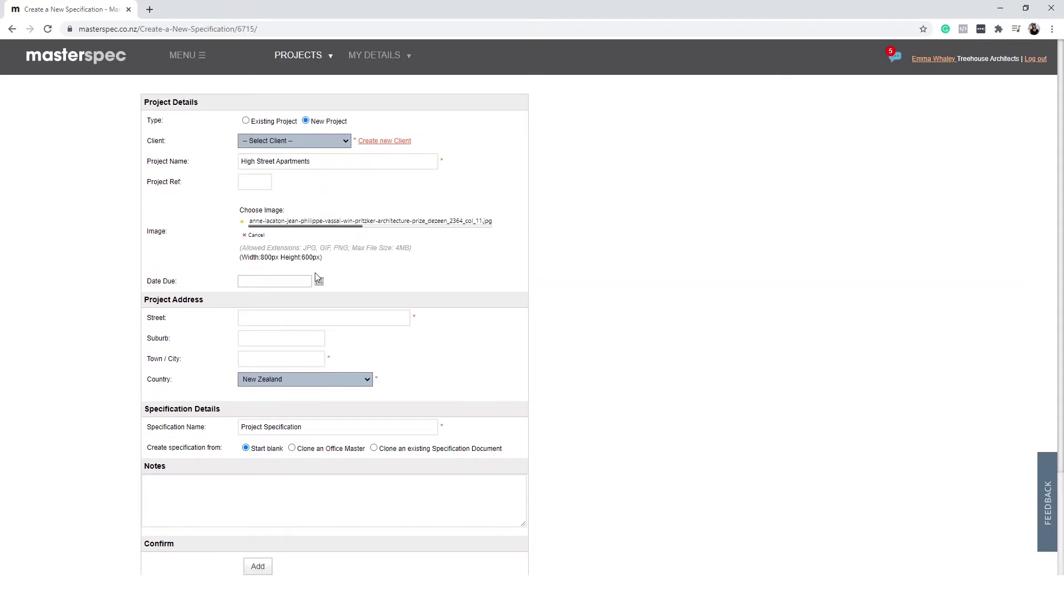
- Enter the address 123 High Street, Napier and name the specification '01 Specification for Consent'
left_click(299, 317)
type("123 High Street")
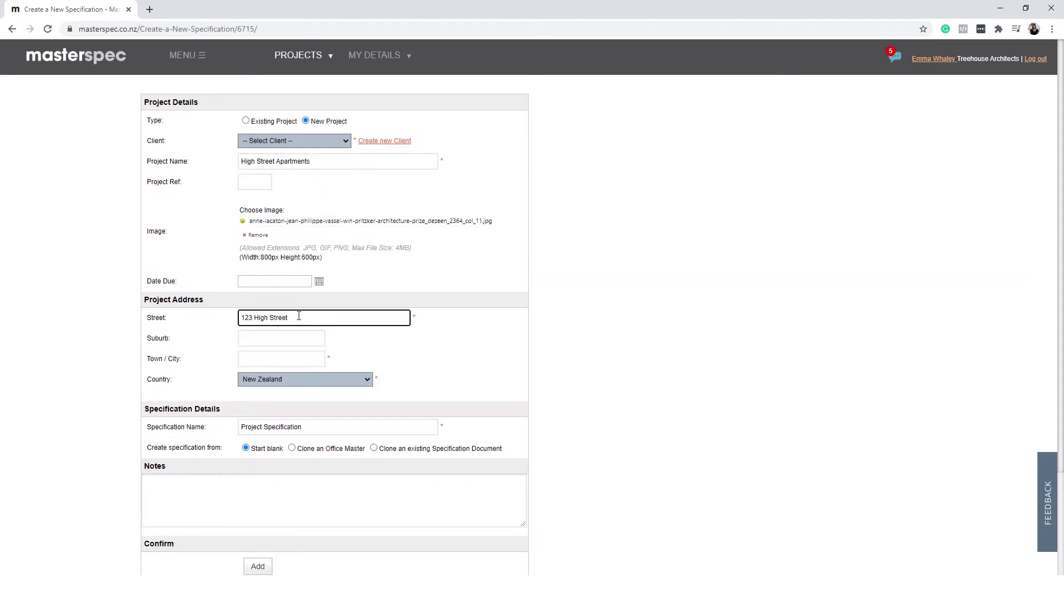
left_click(274, 359)
type("Napier")
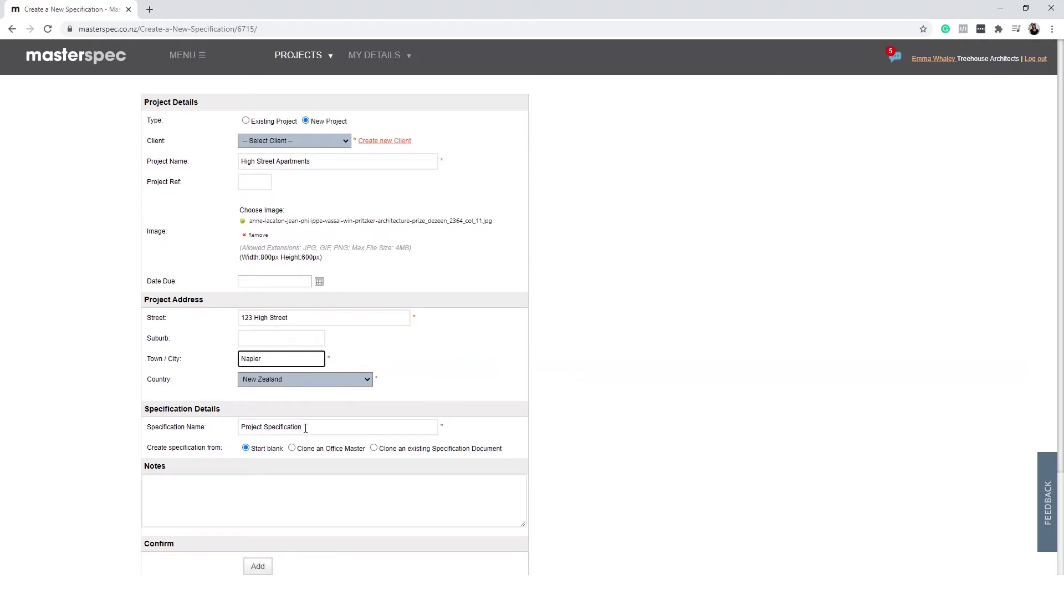
left_click_drag(306, 426, 194, 427)
type("01 Spec")
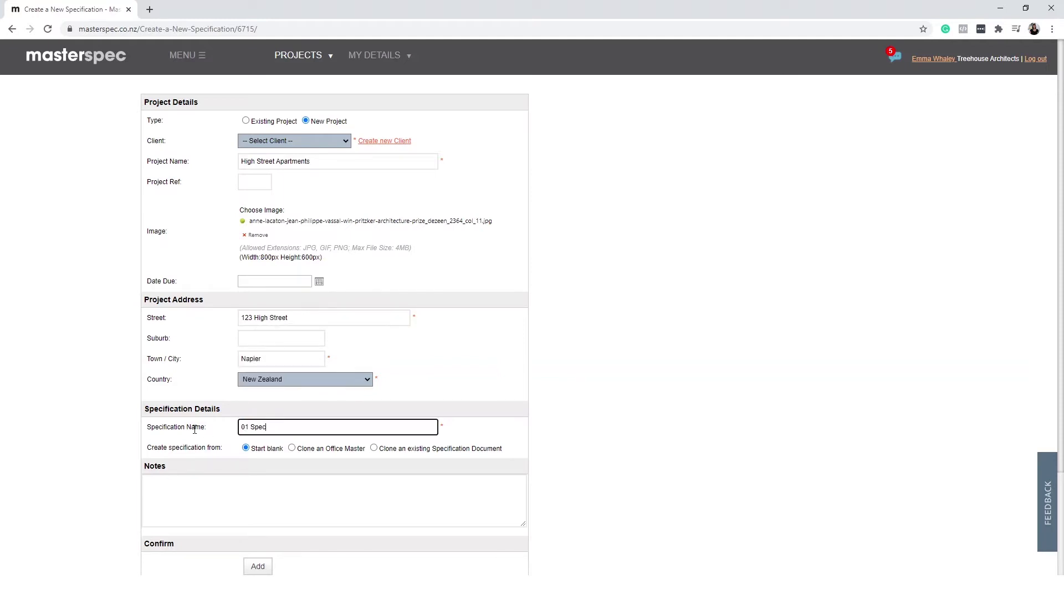
type("ification for Consent")
scroll(498, 388, "down", 1)
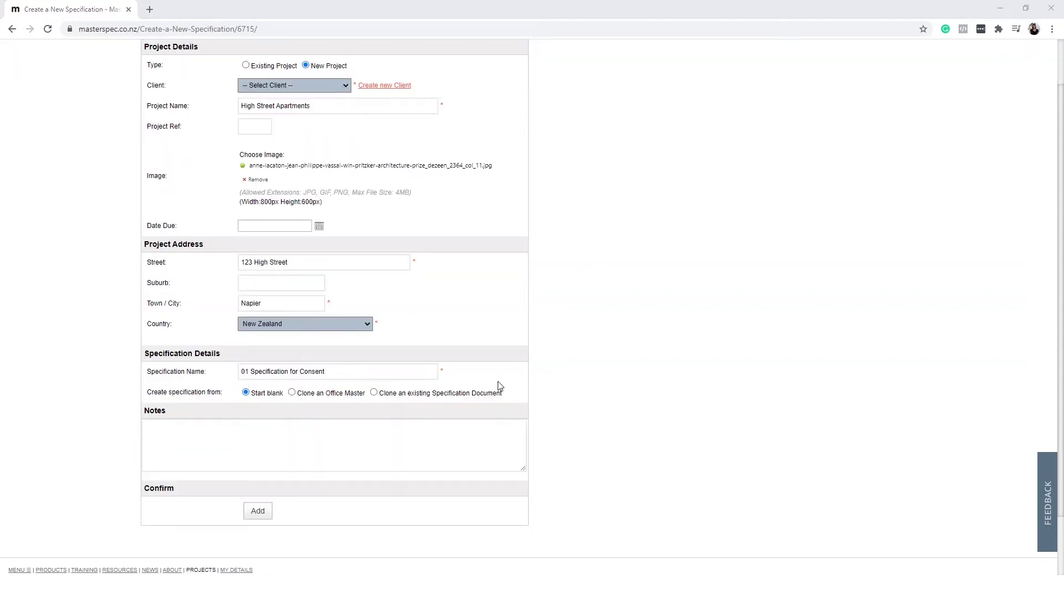
- Add the High Street Apartments specification and show the miproducts search and scratch board panel
left_click(255, 509)
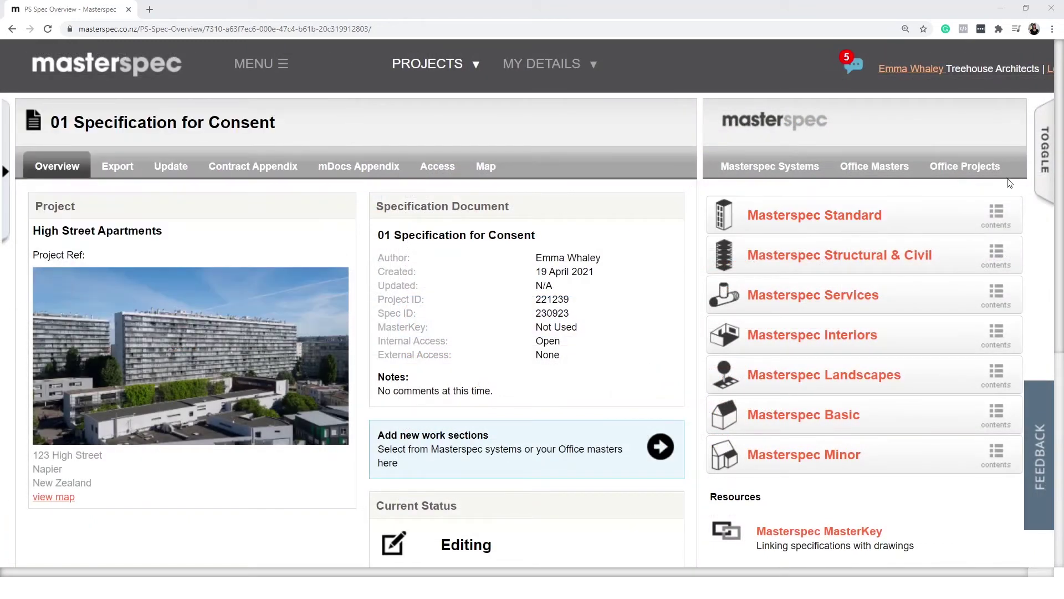
left_click(1053, 181)
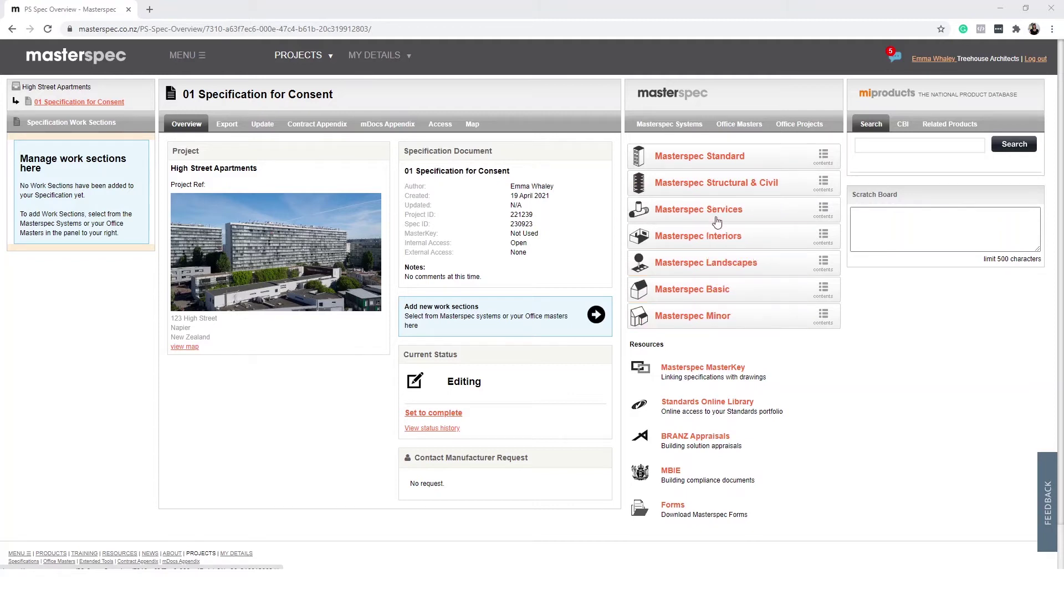
- Open Masterspec Standard and browse the Site, Structure and Enclosure section groups
left_click(718, 160)
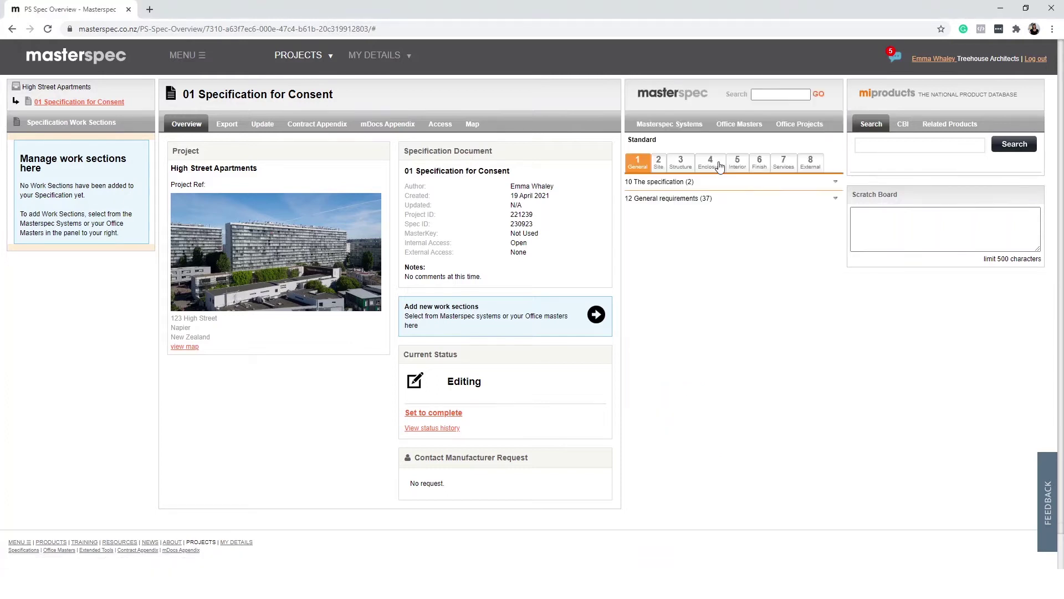
left_click(659, 165)
left_click(688, 172)
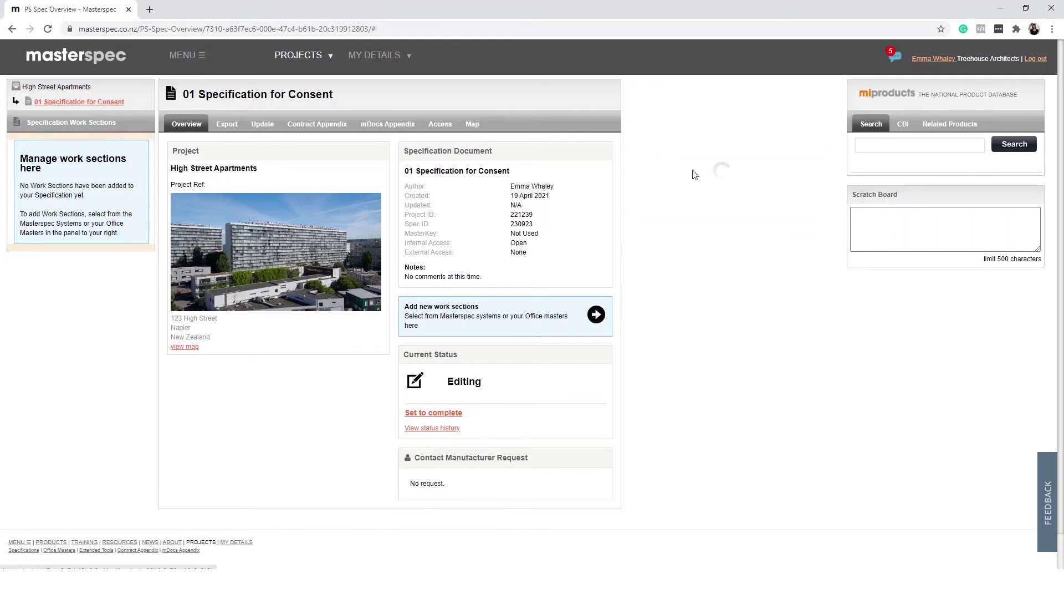
left_click(718, 173)
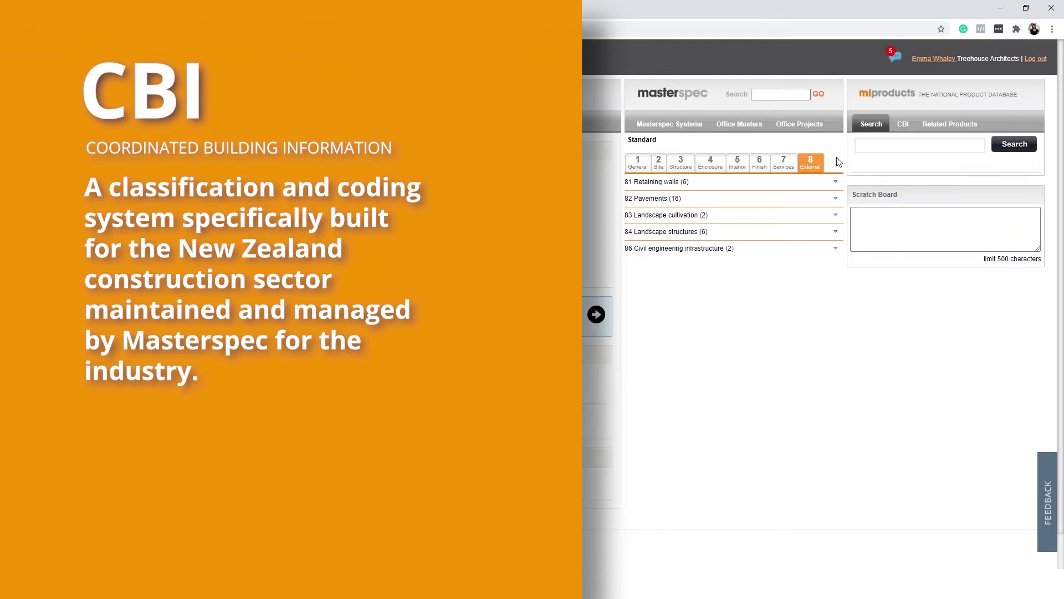
- Search the Masterspec work sections for 'wood'
left_click(786, 95)
type("416")
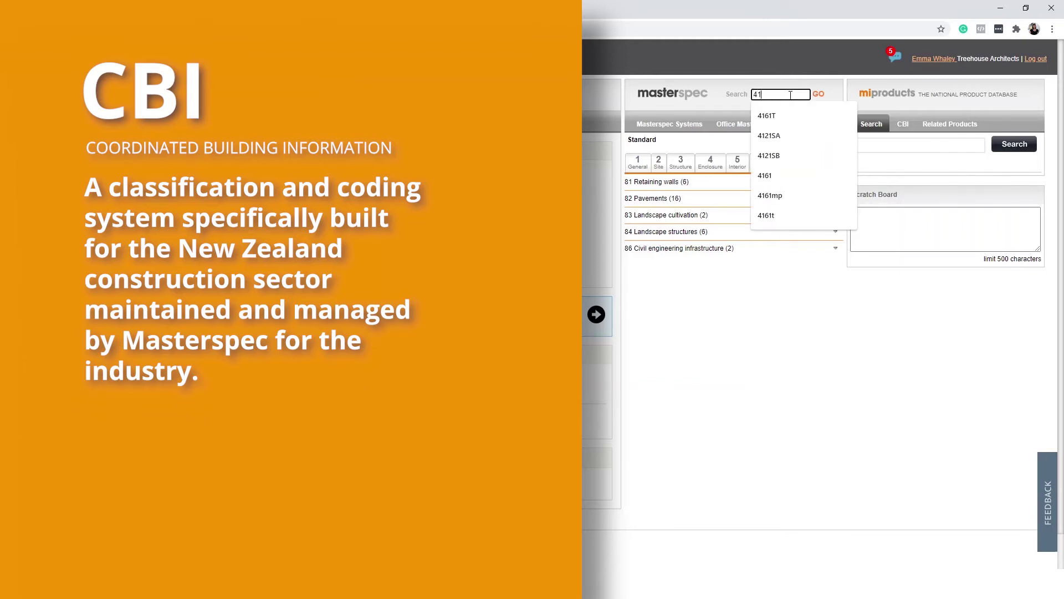
key("BackSpace")
key("BackSpace")
key("BackSpace")
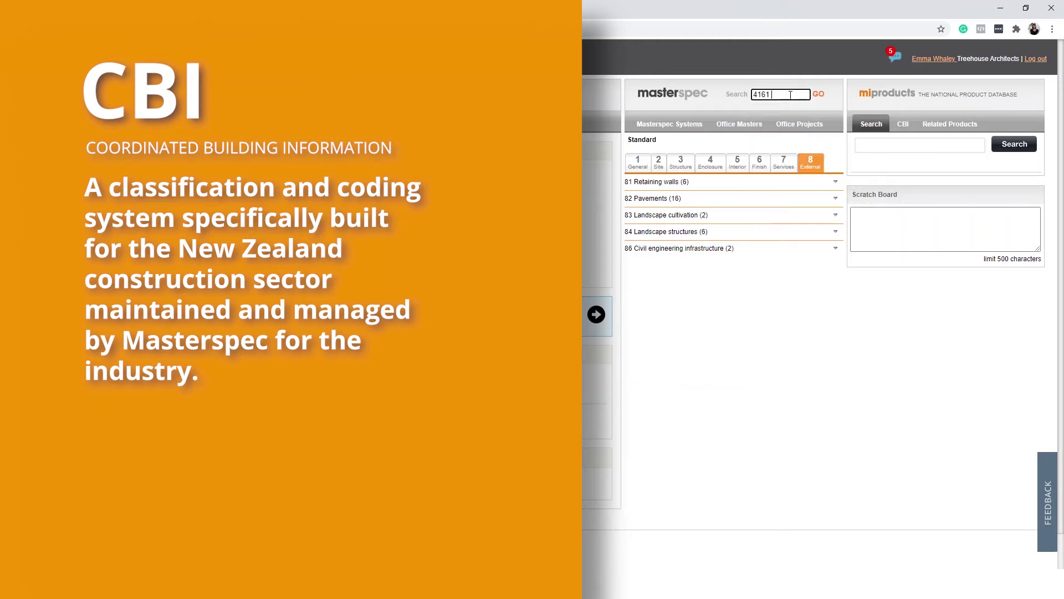
type("wood")
key("Return")
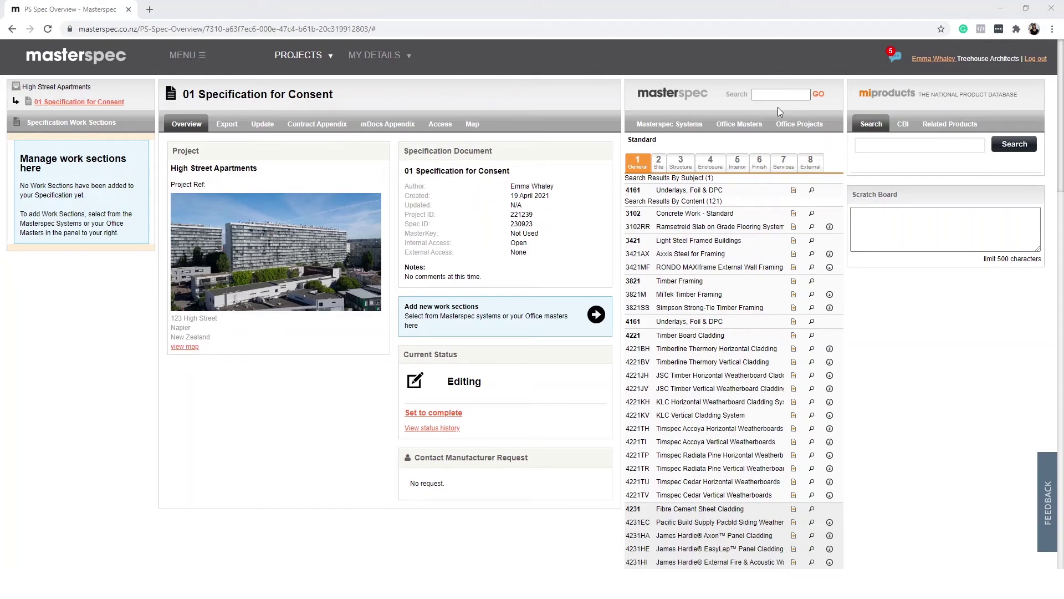
- Search the work sections for 'therma' to find 4161T Thermakraft
left_click(777, 93)
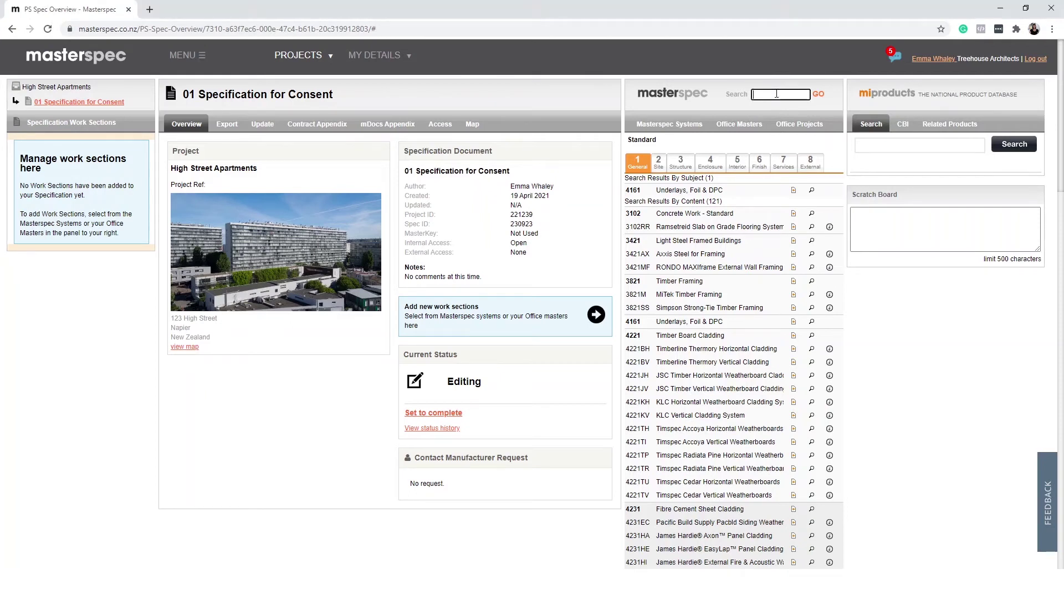
type("thermakraft")
key("Return")
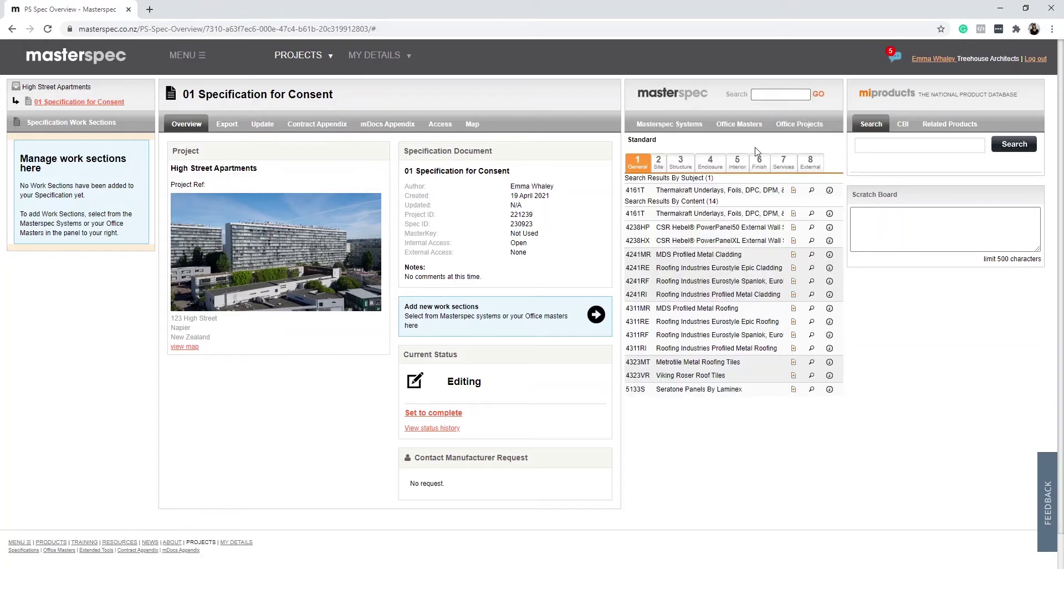
- Add section 4161T Thermakraft, requiring DPC and tapes with Supercourse 500 and Premium Joining Tape
left_click(746, 189)
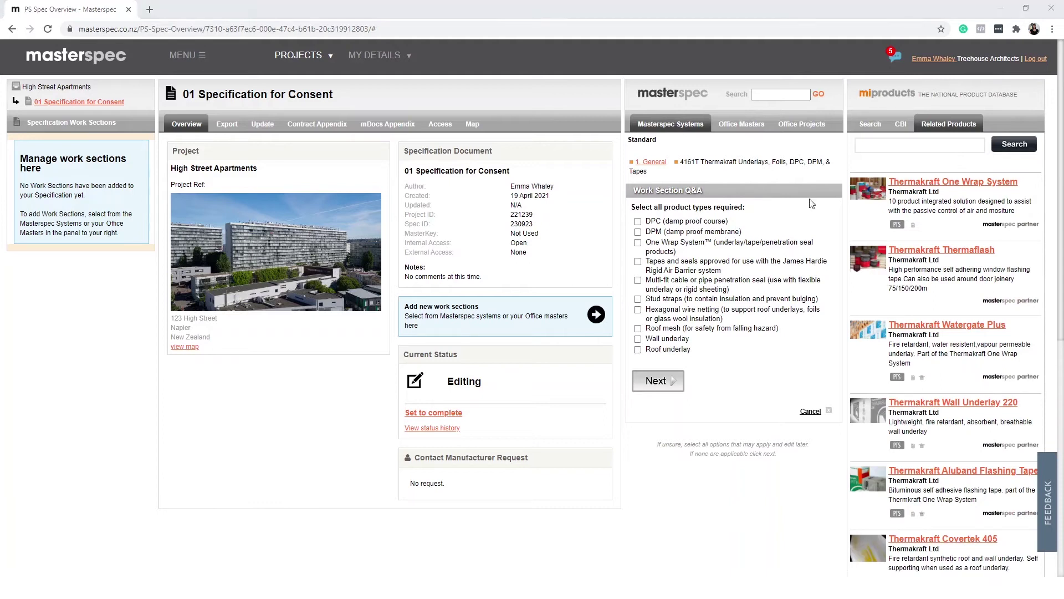
left_click(638, 221)
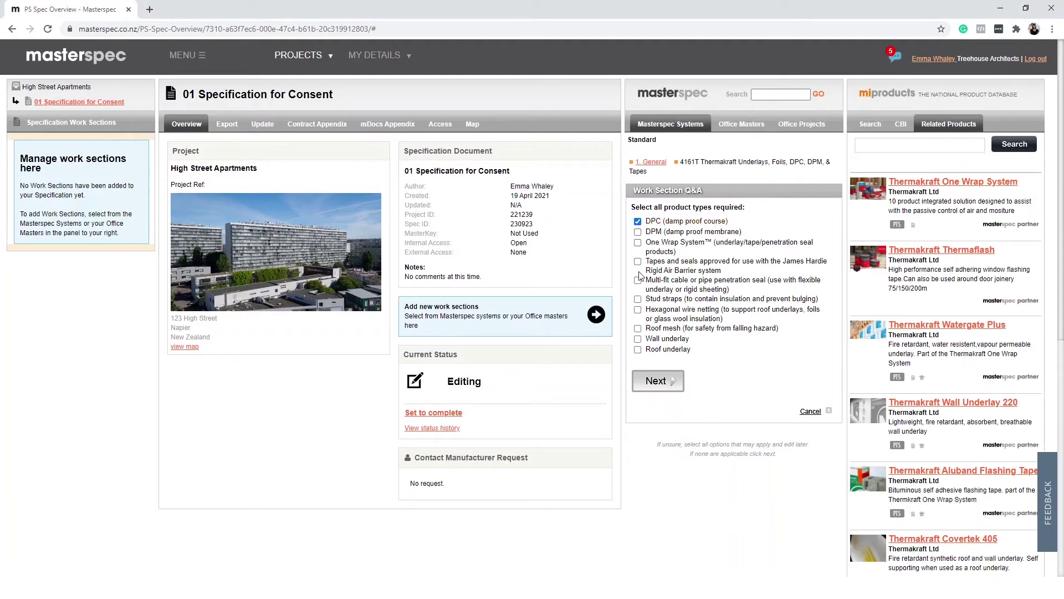
left_click(638, 261)
left_click(657, 377)
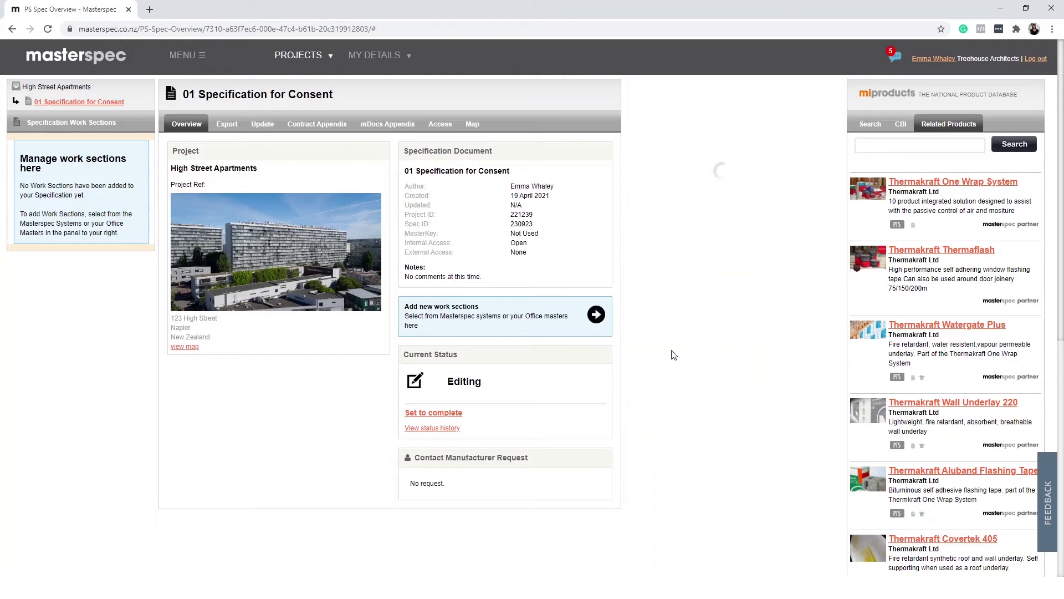
left_click(638, 222)
left_click(655, 277)
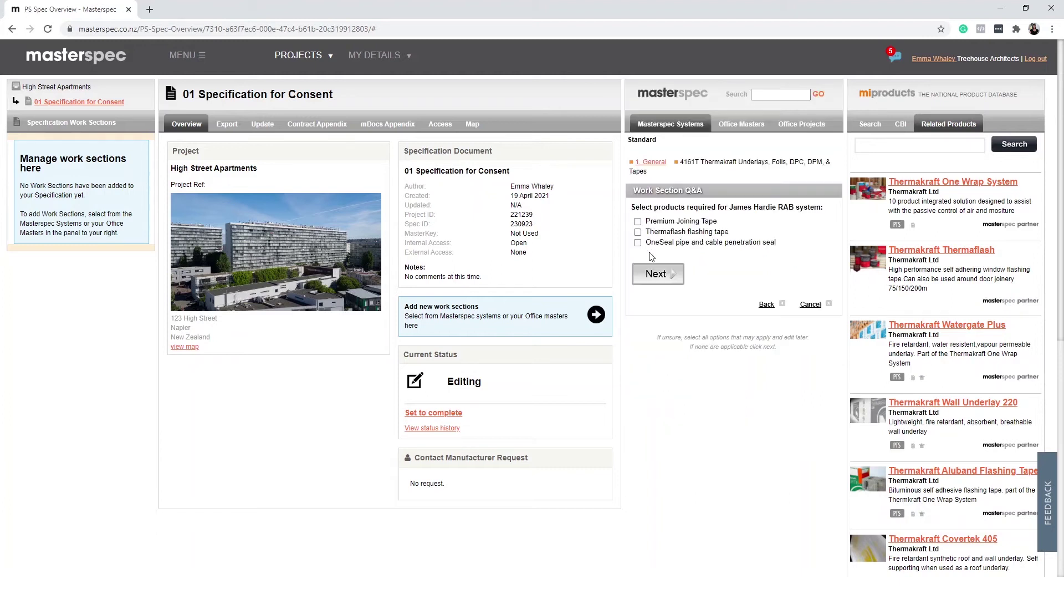
left_click(638, 222)
left_click(655, 280)
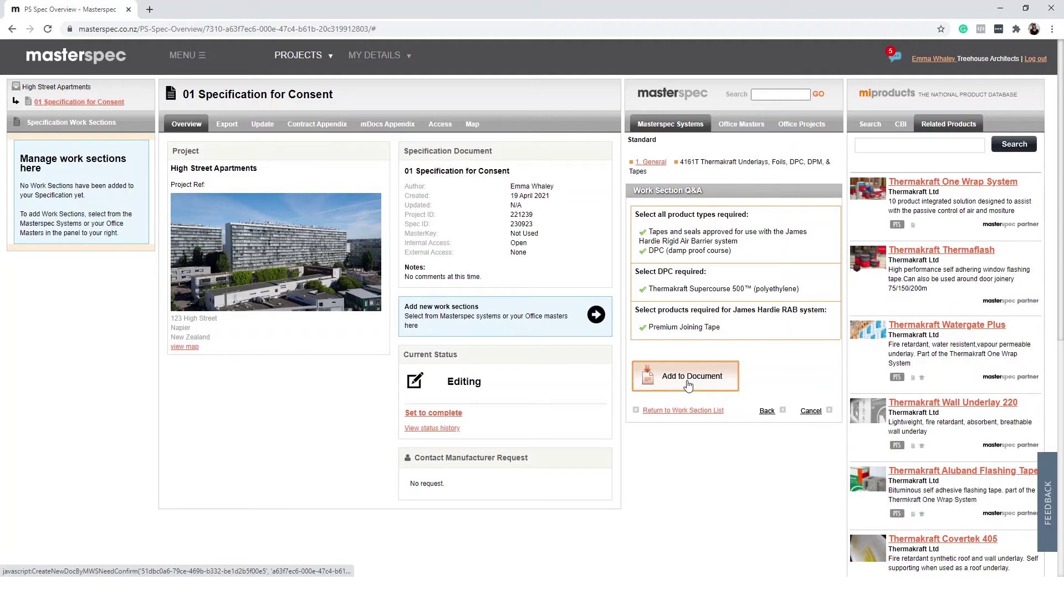
left_click(687, 383)
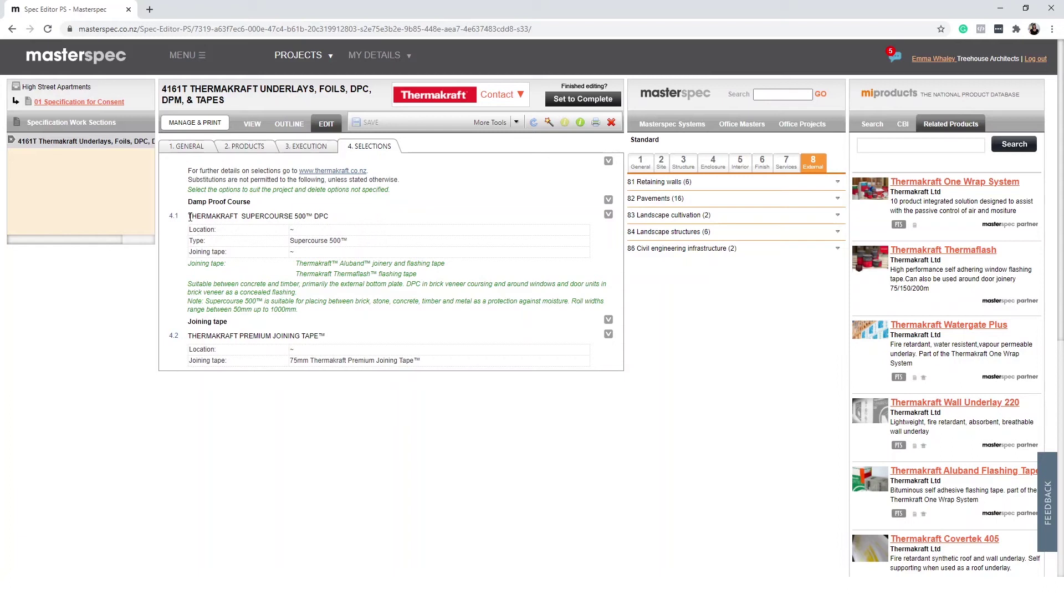
- Set the clause 4.1 joining tape to Thermakraft Aluband joinery by removing its tilde
left_click_drag(190, 217, 247, 216)
left_click(264, 216)
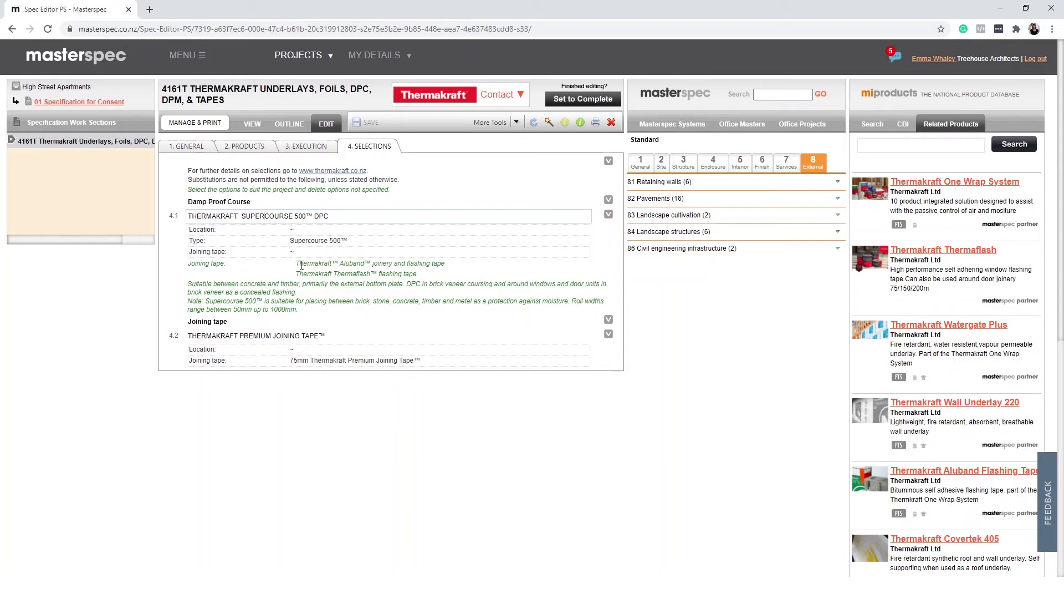
left_click_drag(239, 282, 317, 300)
left_click(345, 305)
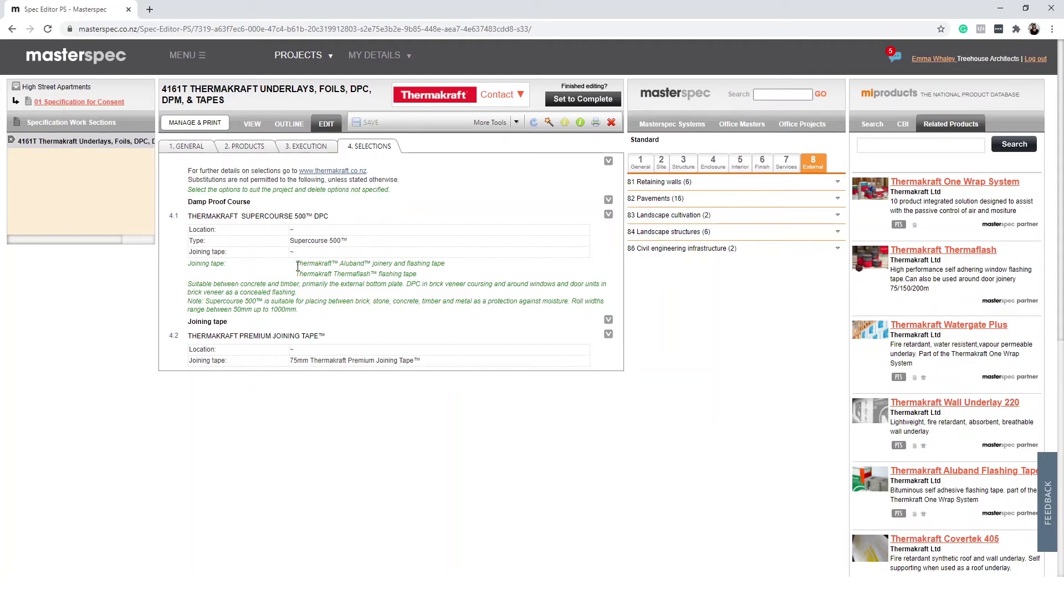
mouse_move(297, 266)
left_mouse_down()
mouse_move(399, 266)
mouse_move(388, 253)
mouse_move(295, 252)
left_mouse_up()
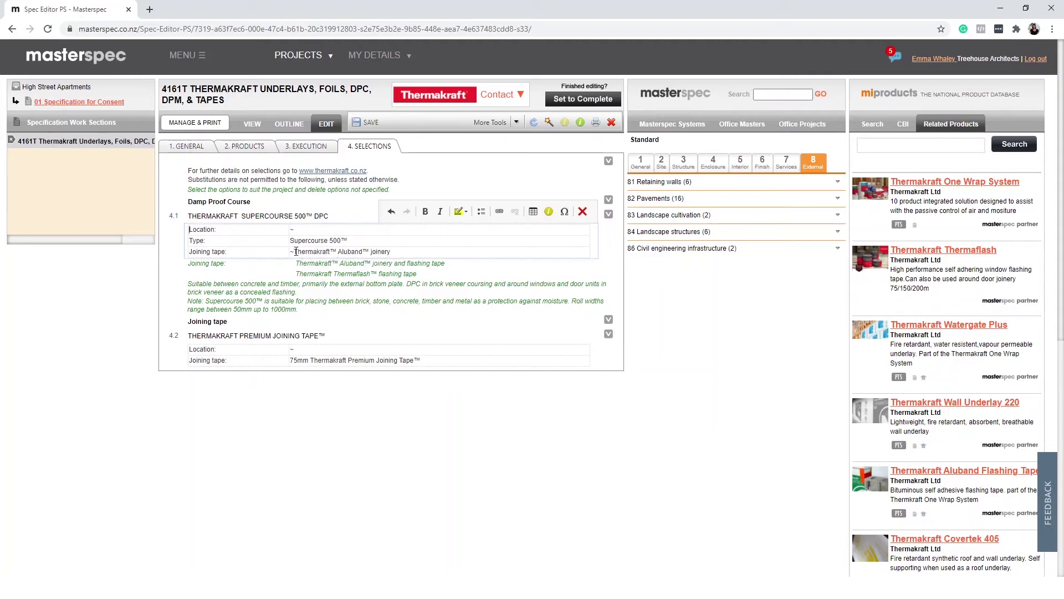
left_click(295, 252)
key("BackSpace")
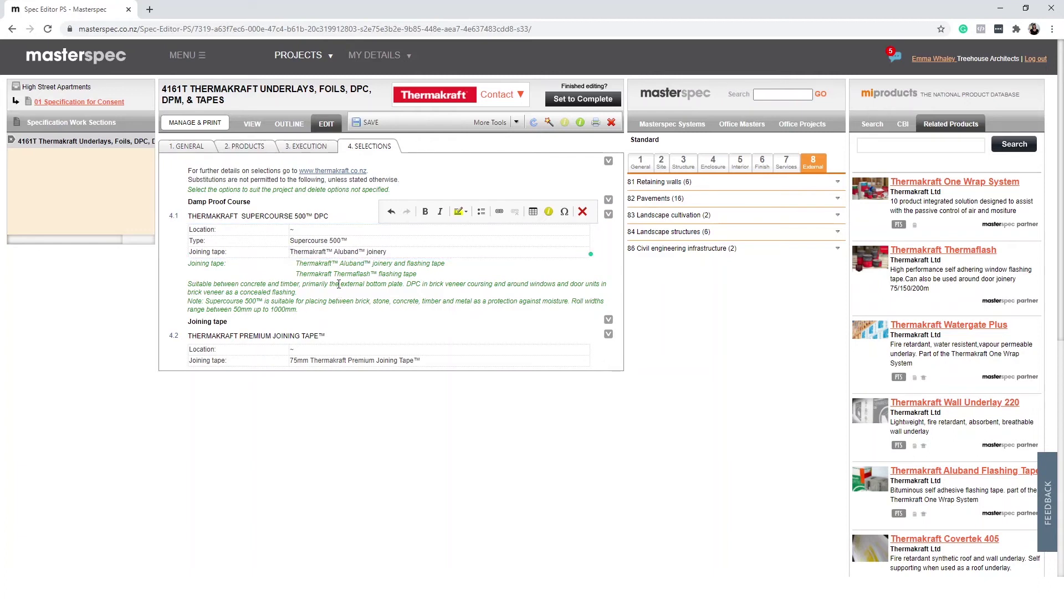
left_click(339, 284)
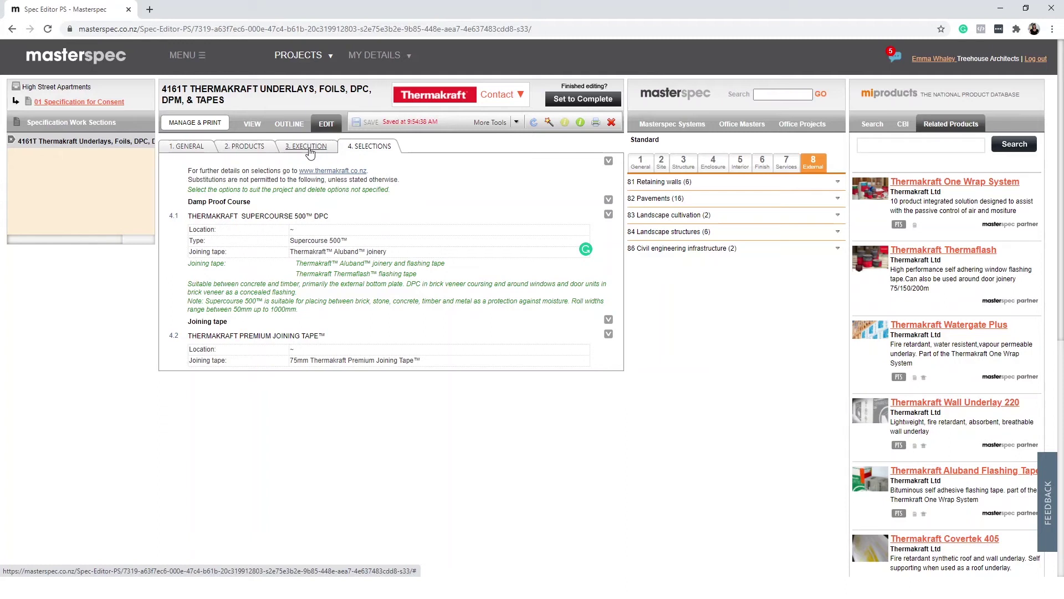
- Review the Execution, Products and General clauses of the section
left_click(310, 149)
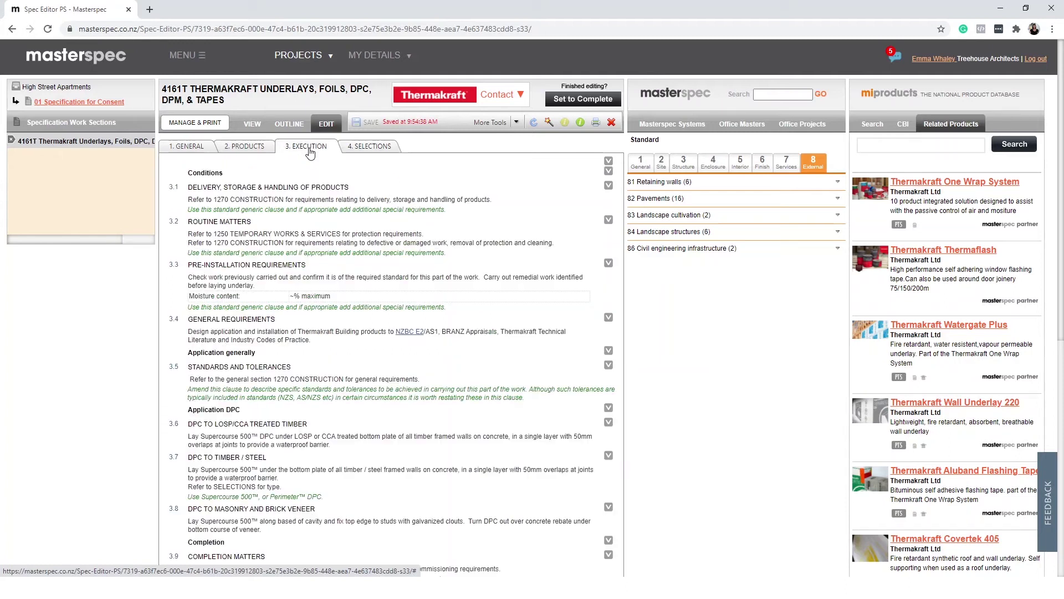
left_click(241, 150)
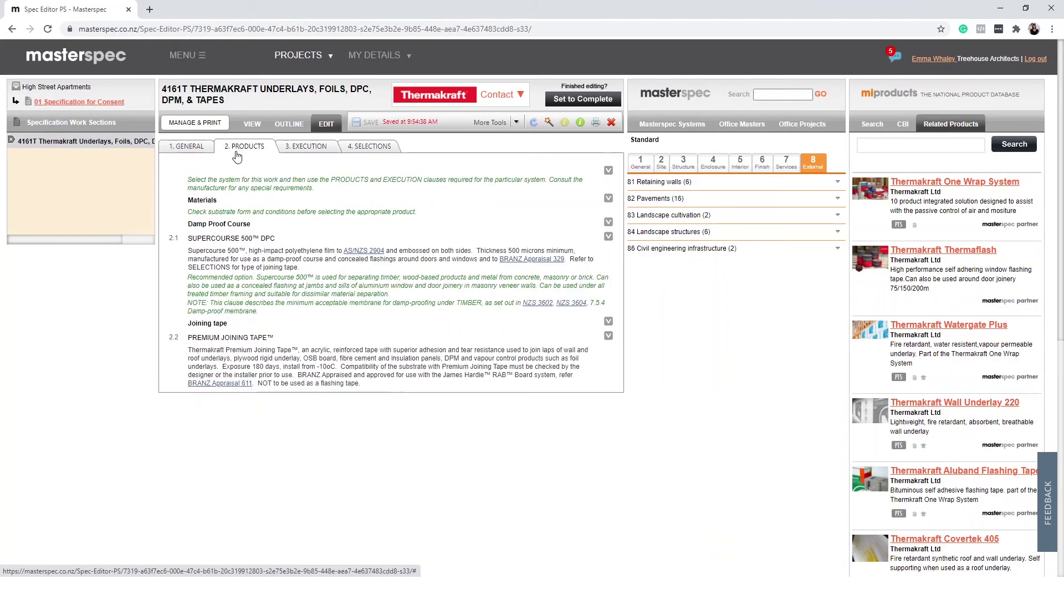
left_click(184, 147)
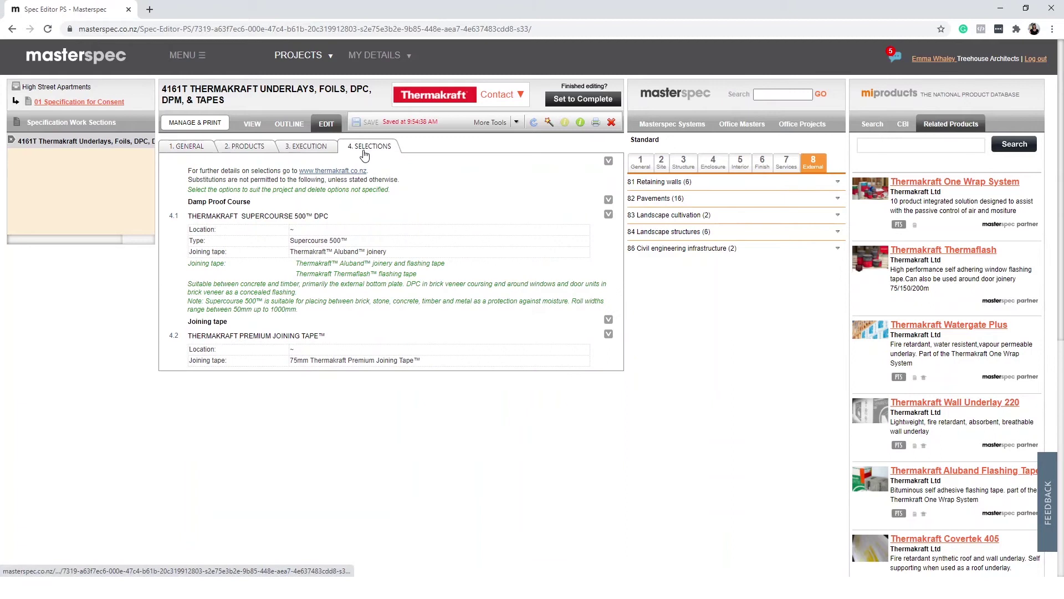
- Enter Outdoor Left as the clause 4.1 Supercourse DPC location and save the clause
left_click(359, 232)
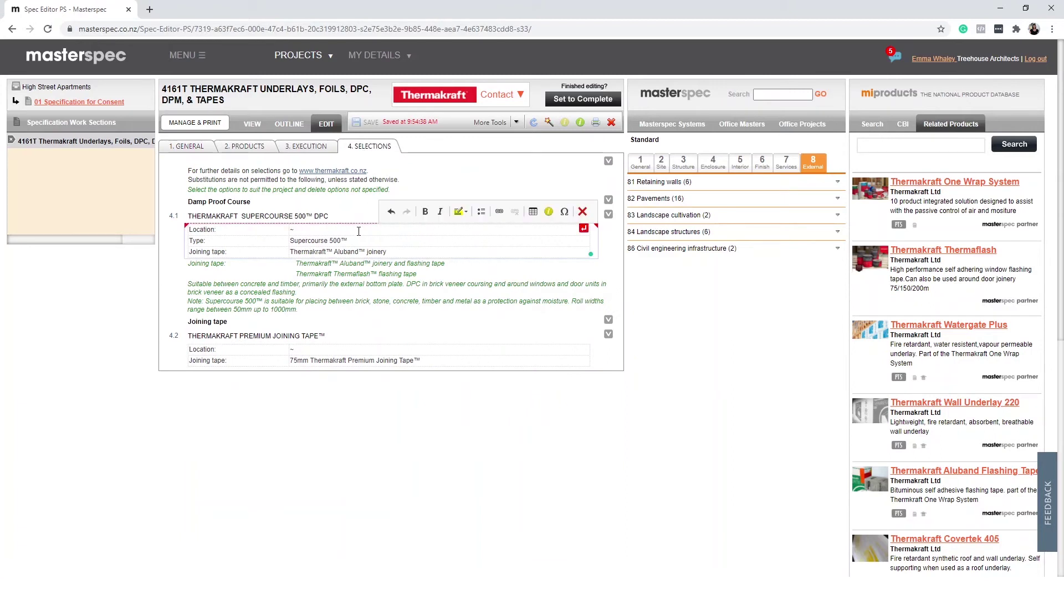
key("BackSpace")
type("Outdoor Left")
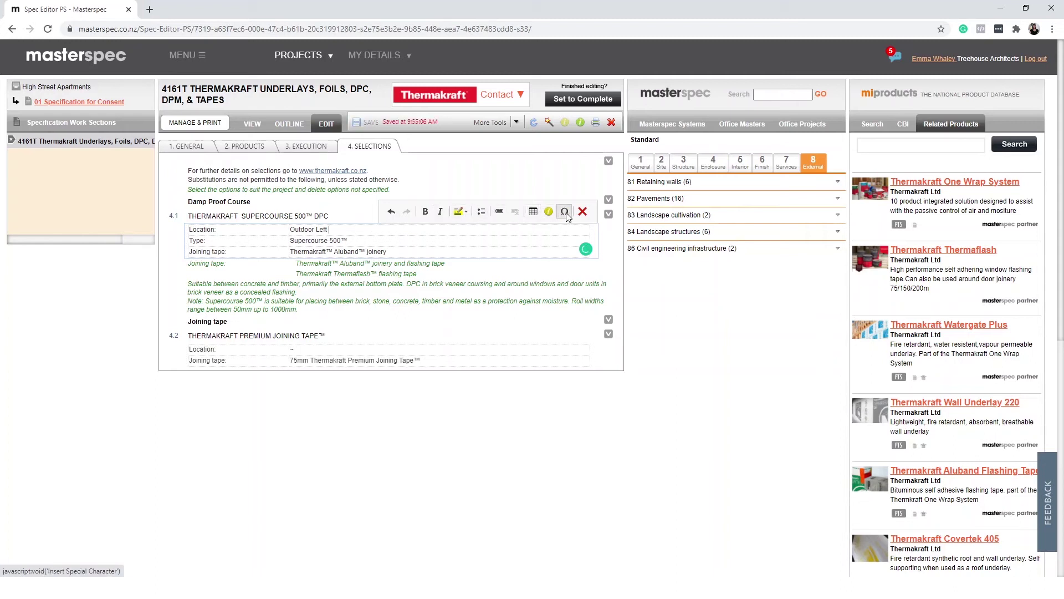
left_click(583, 213)
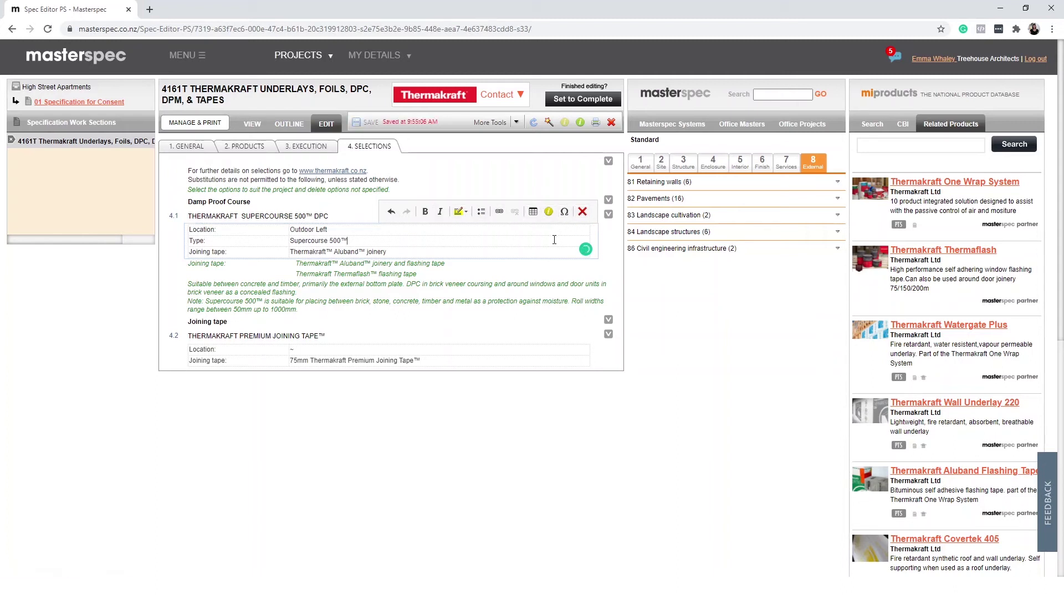
left_click(610, 214)
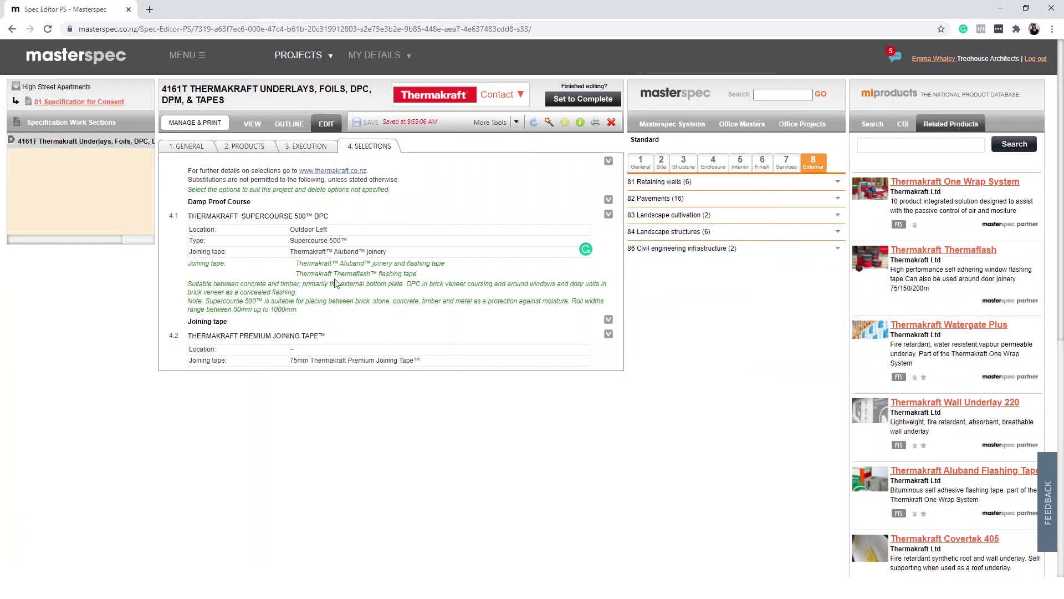
left_click_drag(297, 264, 391, 263)
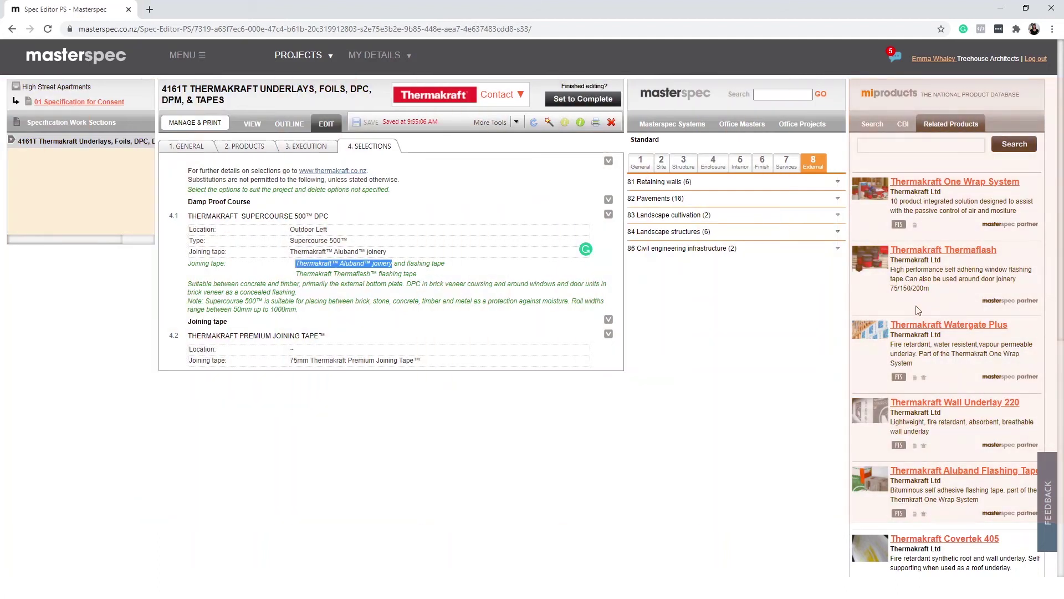
left_click(824, 384)
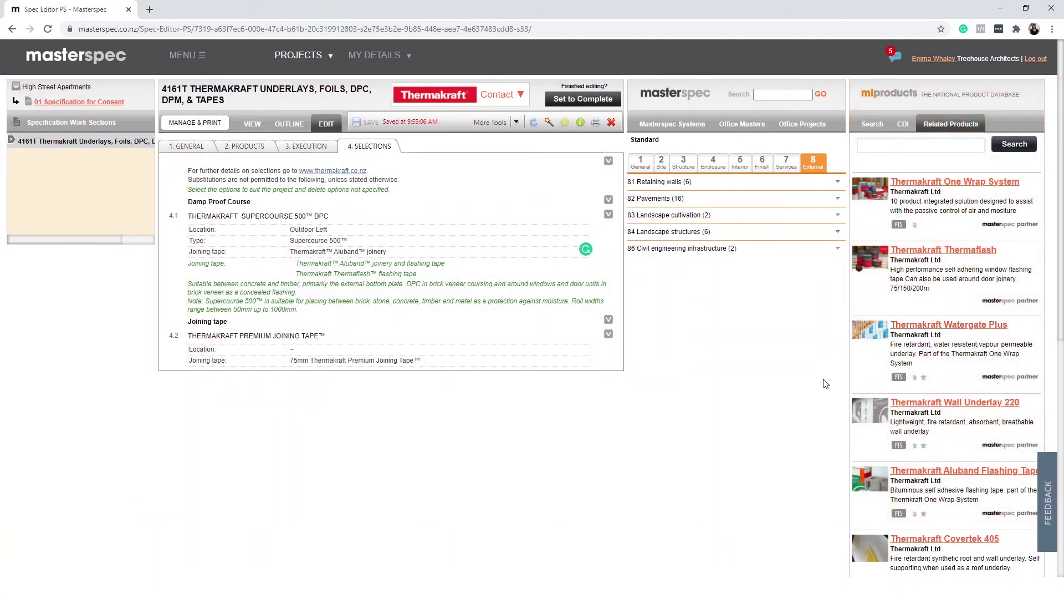
- Open the Thermakraft Contact menu offering Work Section Support
scroll(965, 380, "down", 4)
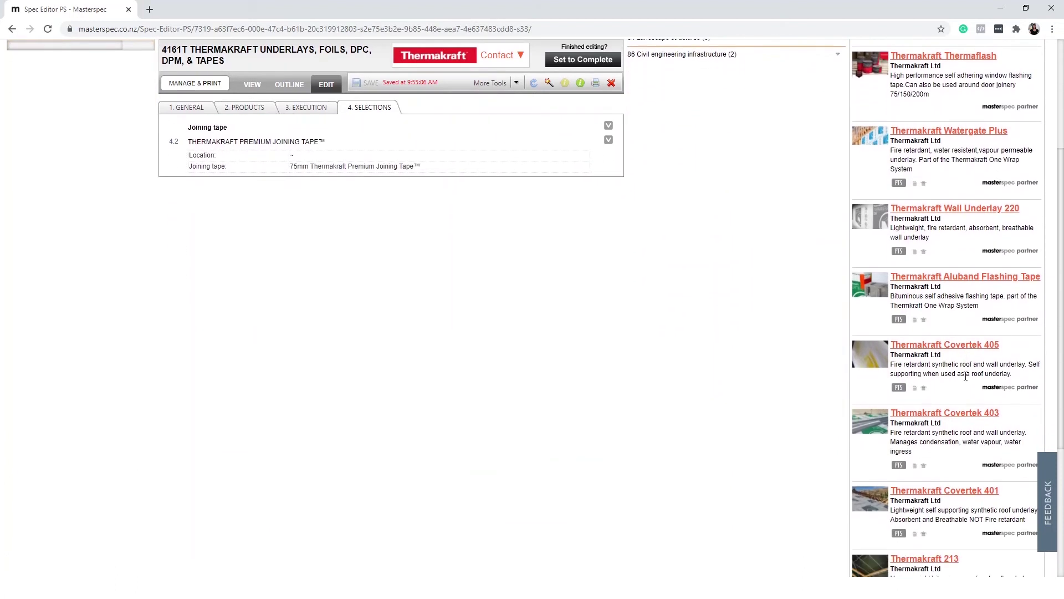
scroll(959, 385, "down", 2)
scroll(951, 394, "up", 8)
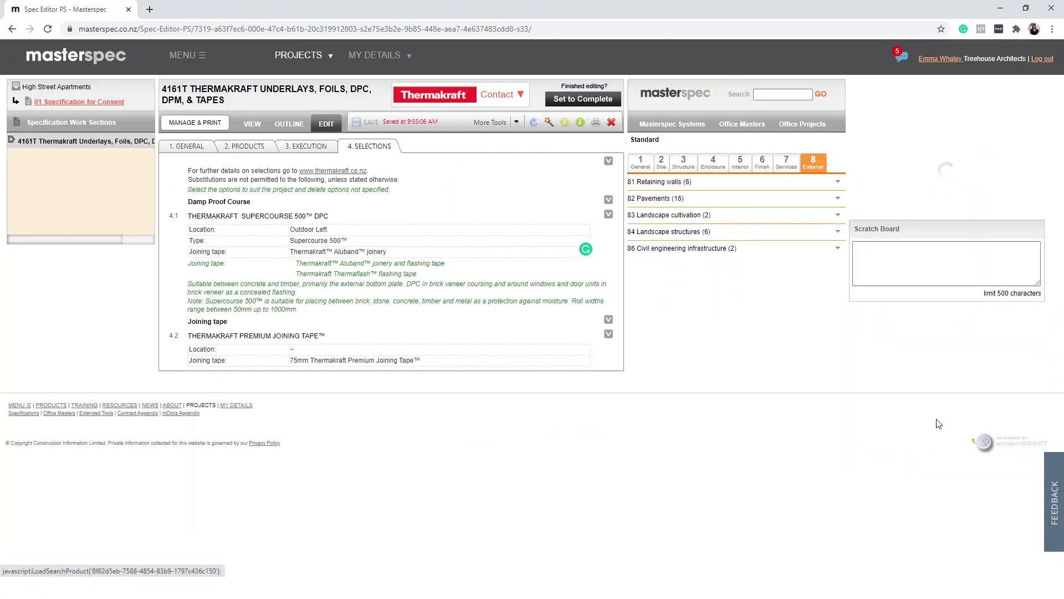
scroll(946, 291, "down", 2)
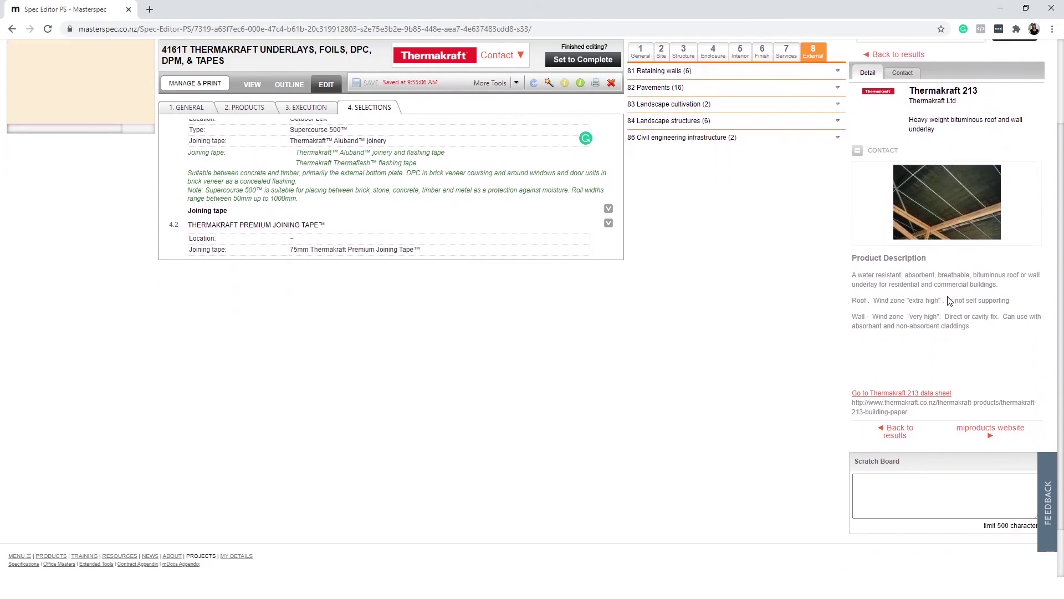
scroll(950, 334, "up", 2)
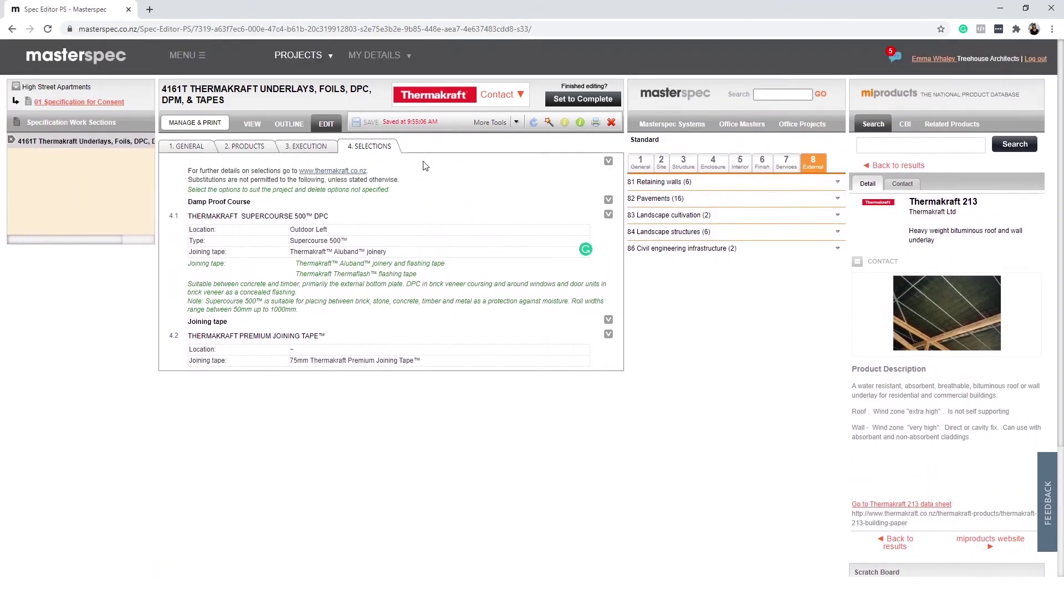
left_click(493, 96)
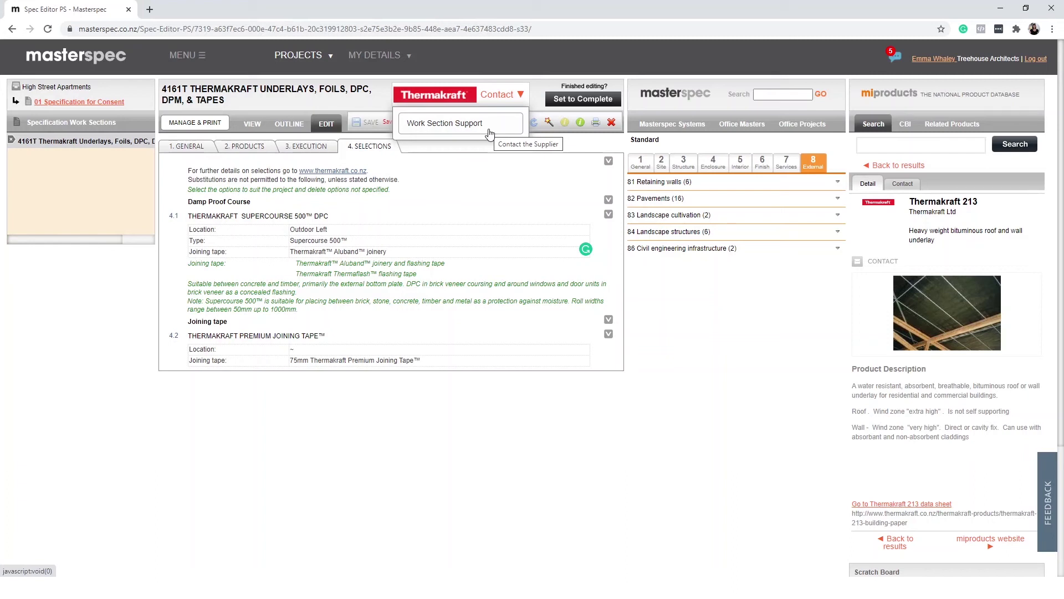
- Submit a Replace support request to Thermakraft for a Commercial Interior Fitout project, then close the panel
left_click(487, 125)
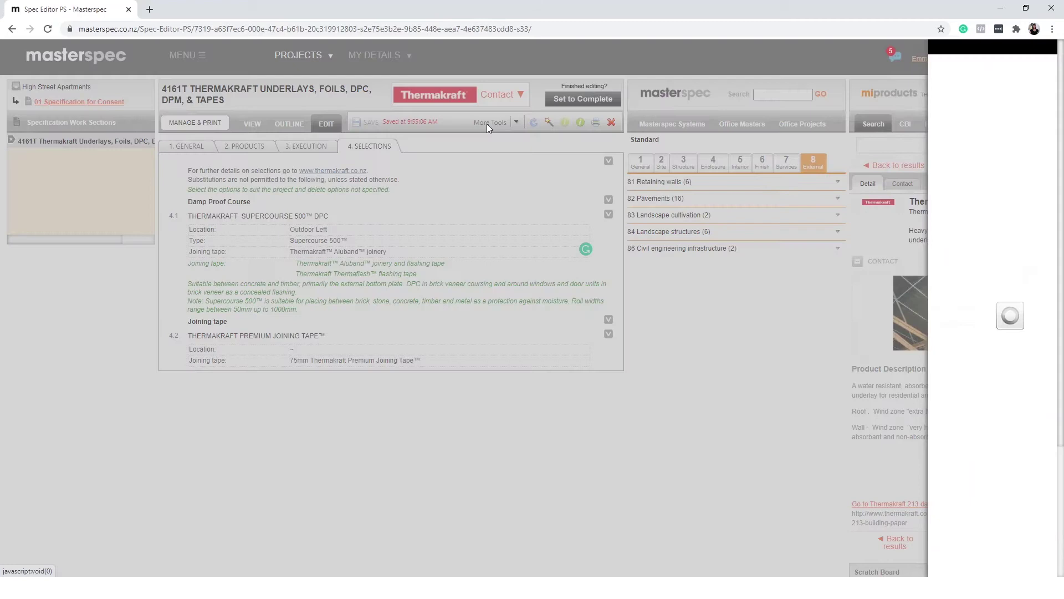
left_click(717, 227)
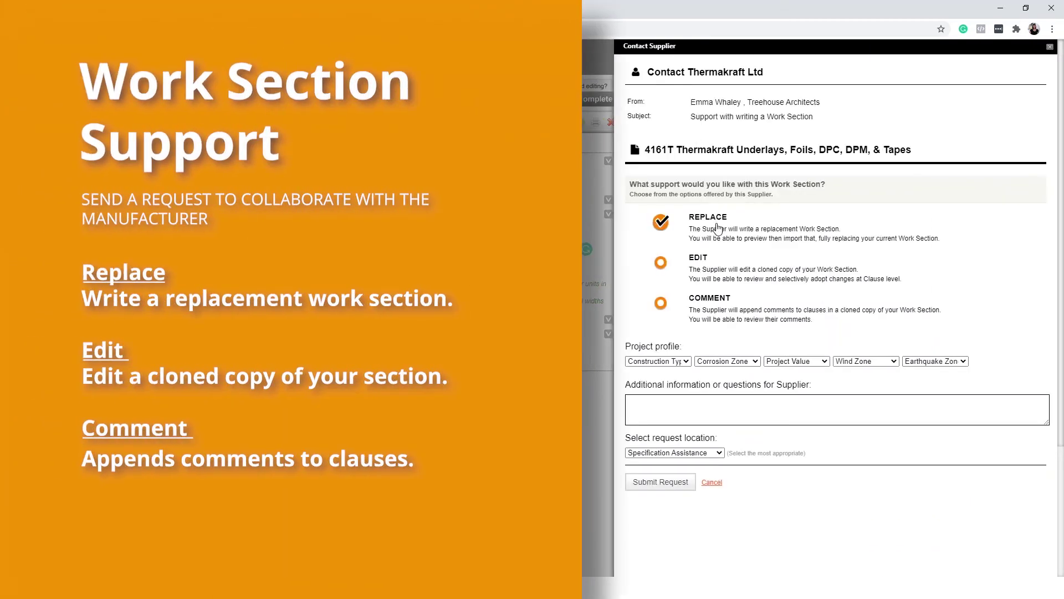
left_click(685, 362)
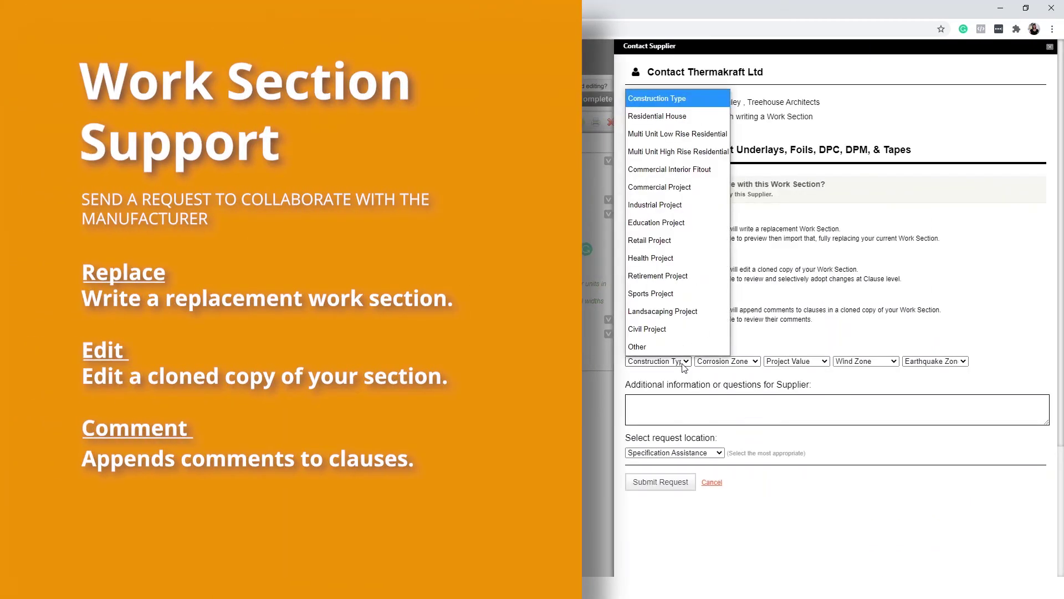
left_click(686, 167)
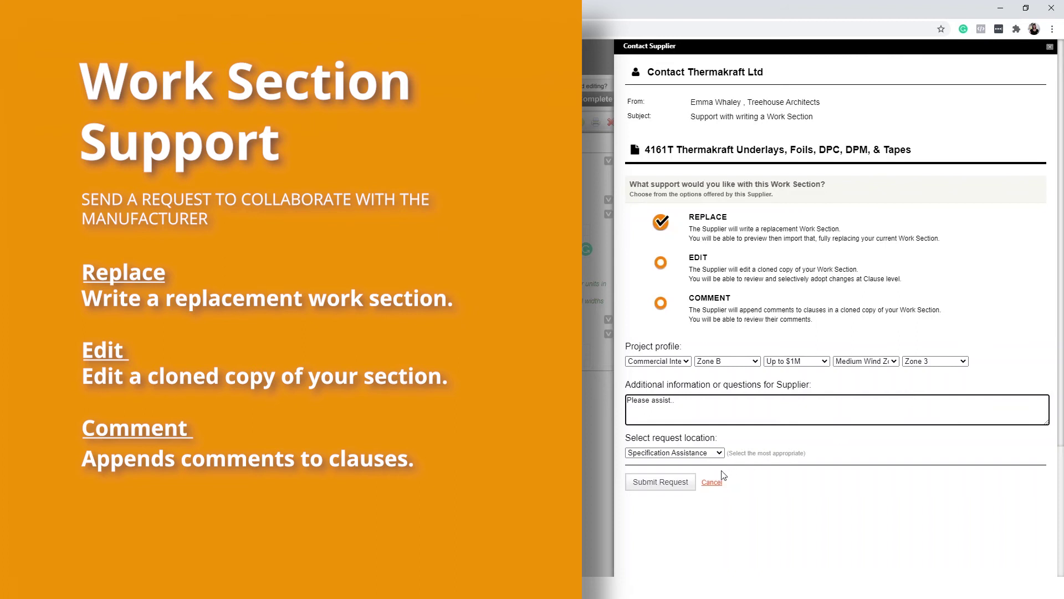
left_click(668, 485)
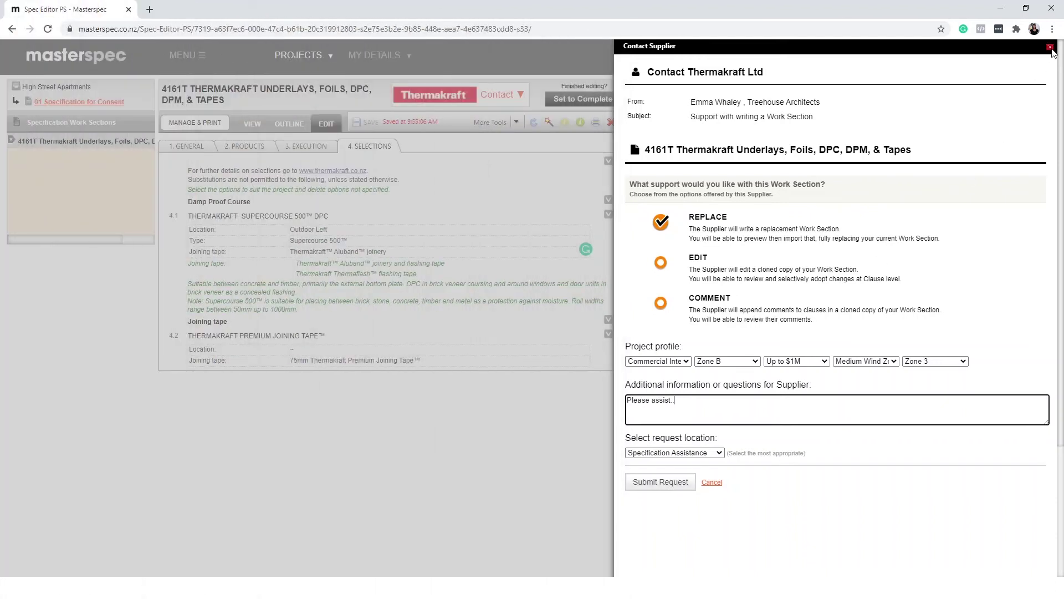
left_click(1050, 48)
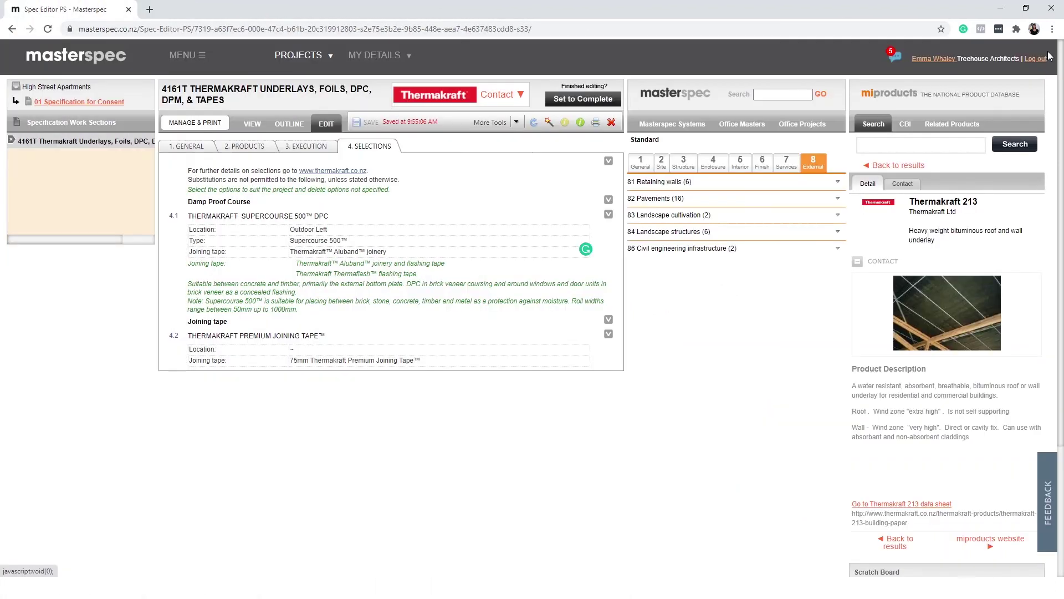
- Set 4161T to Complete and attach BRANZ Appraisal 1122 Thermaflash Flashing Tape from mDocs
left_click(570, 99)
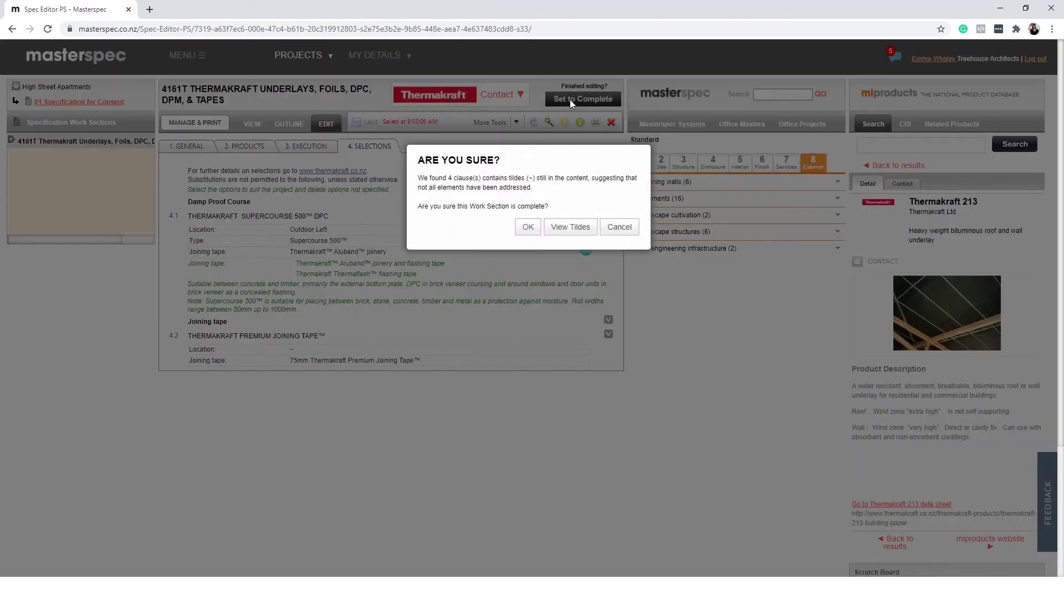
left_click(529, 227)
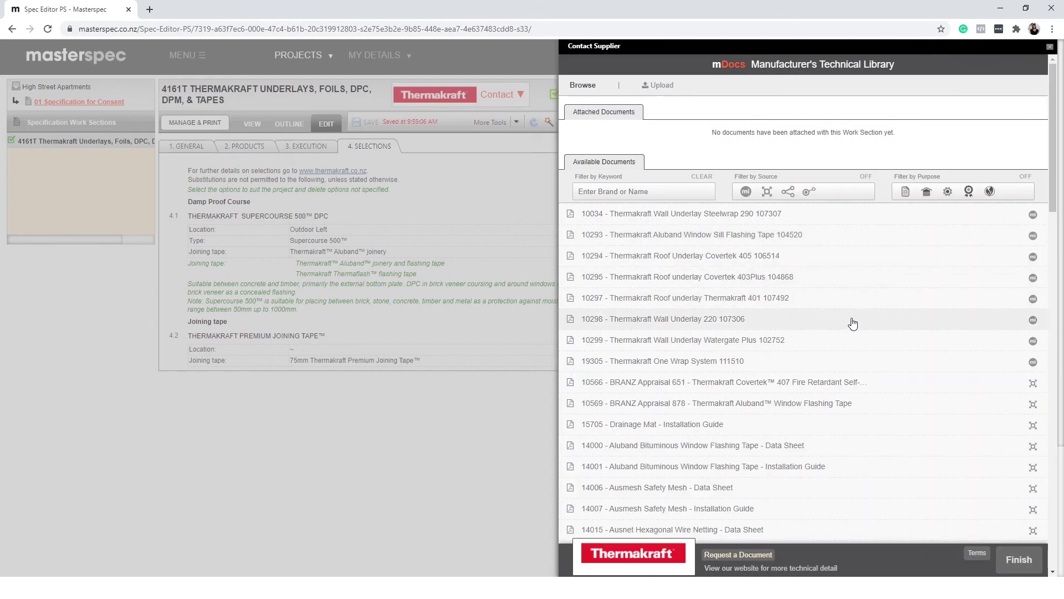
scroll(840, 388, "down", 2)
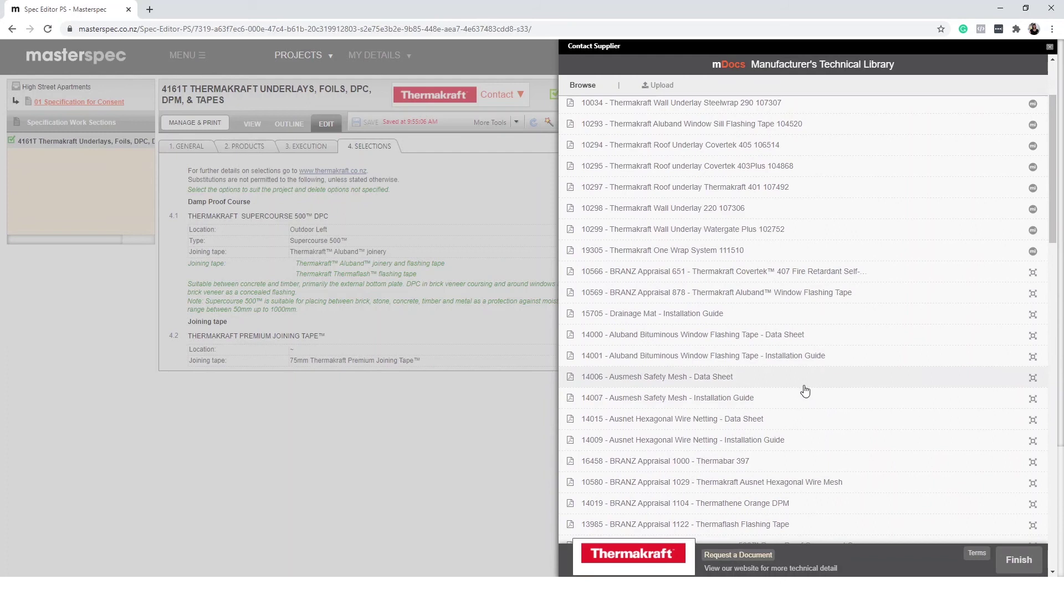
left_click(797, 383)
scroll(836, 396, "down", 2)
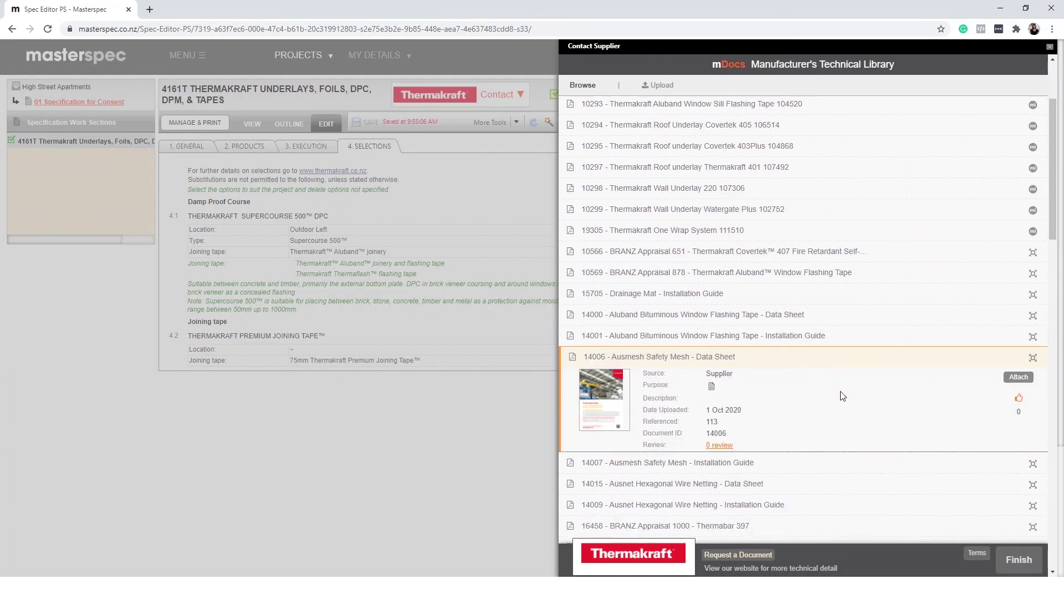
left_click(815, 391)
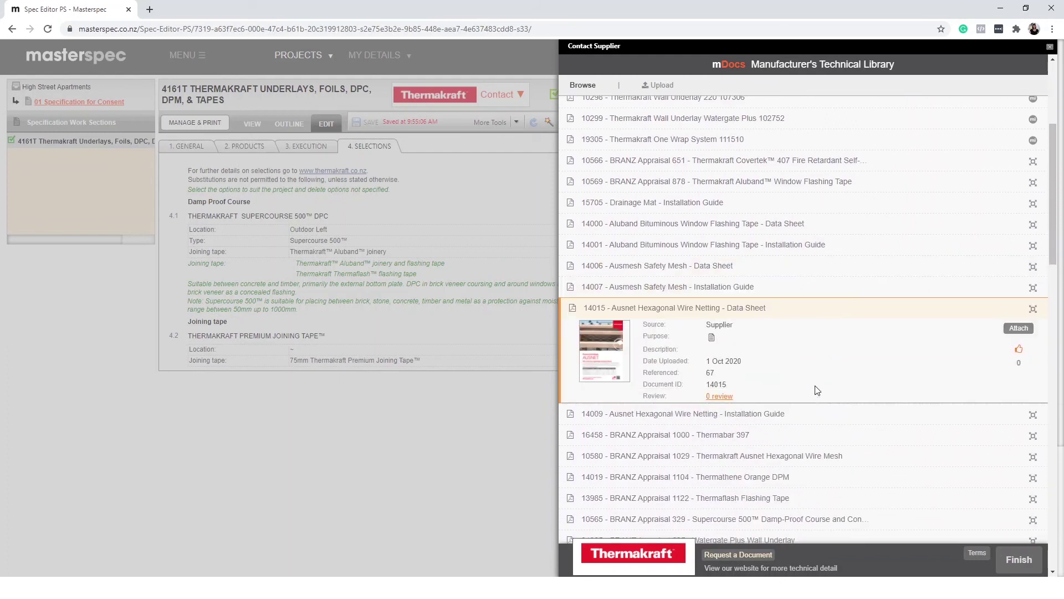
scroll(819, 388, "down", 3)
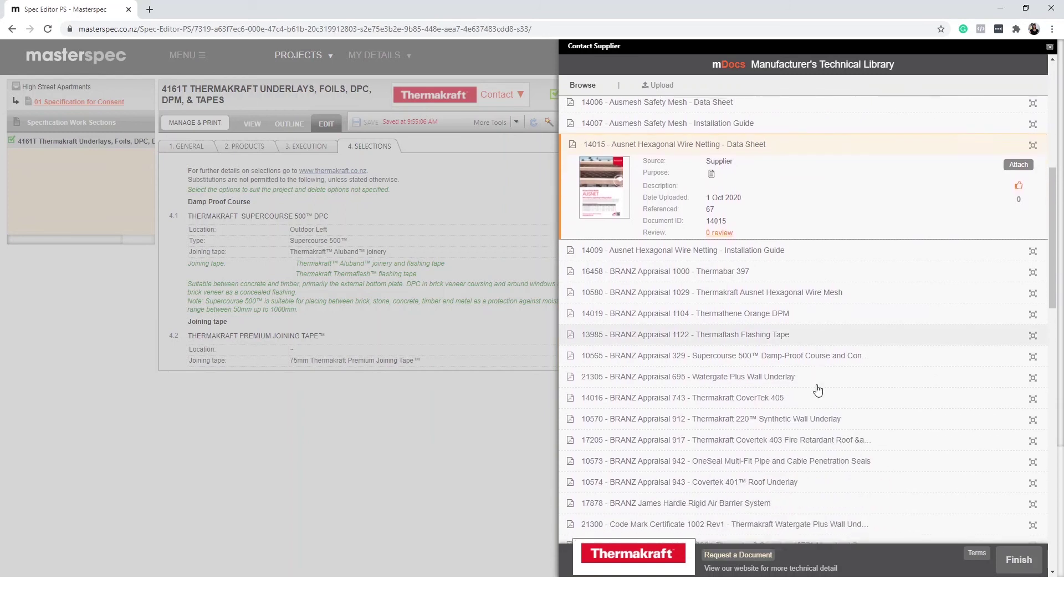
left_click(822, 335)
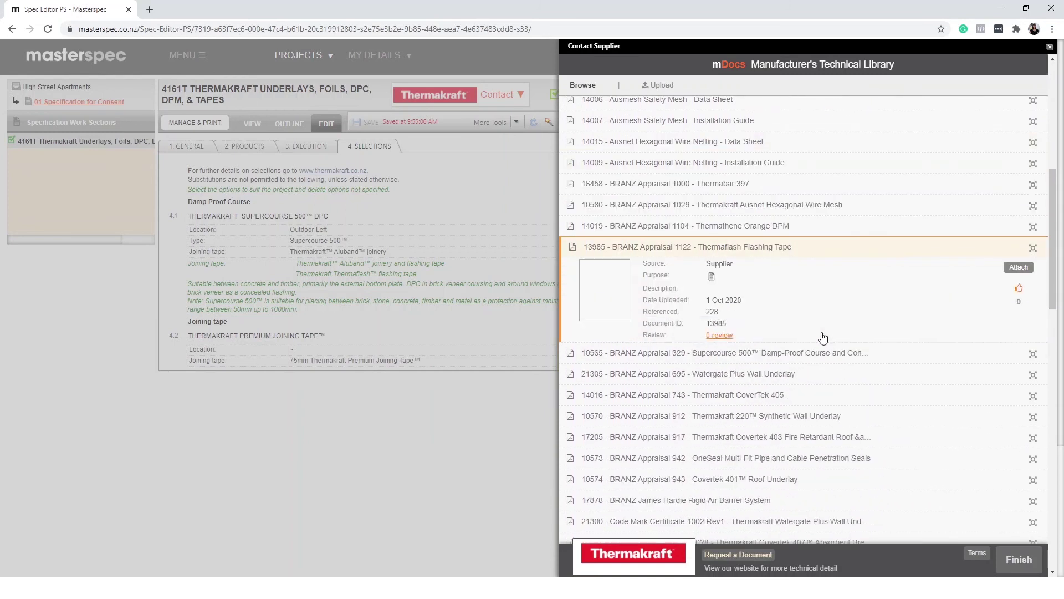
left_click(1019, 268)
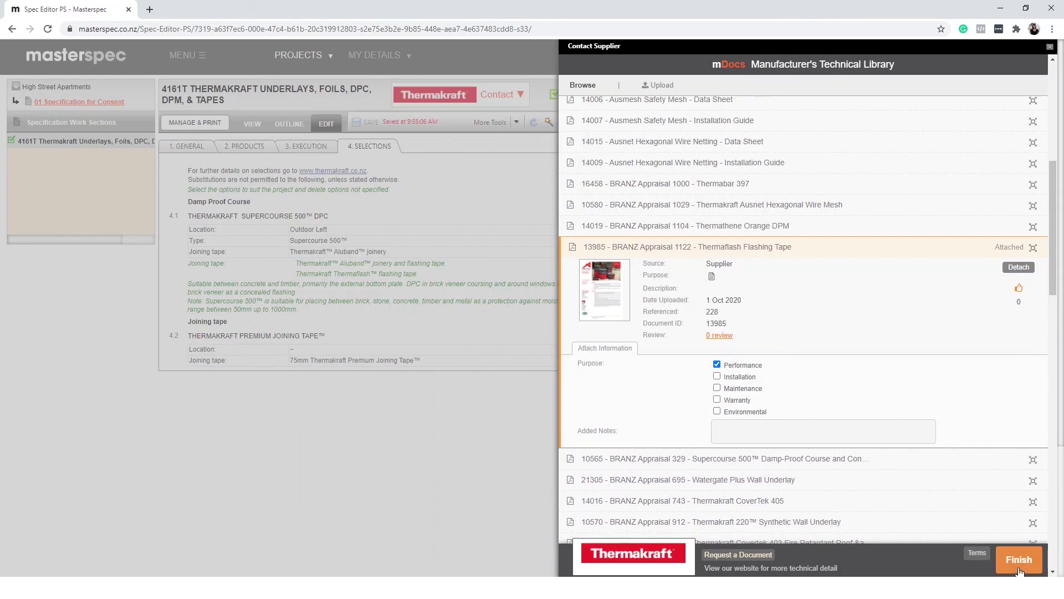
left_click(1019, 569)
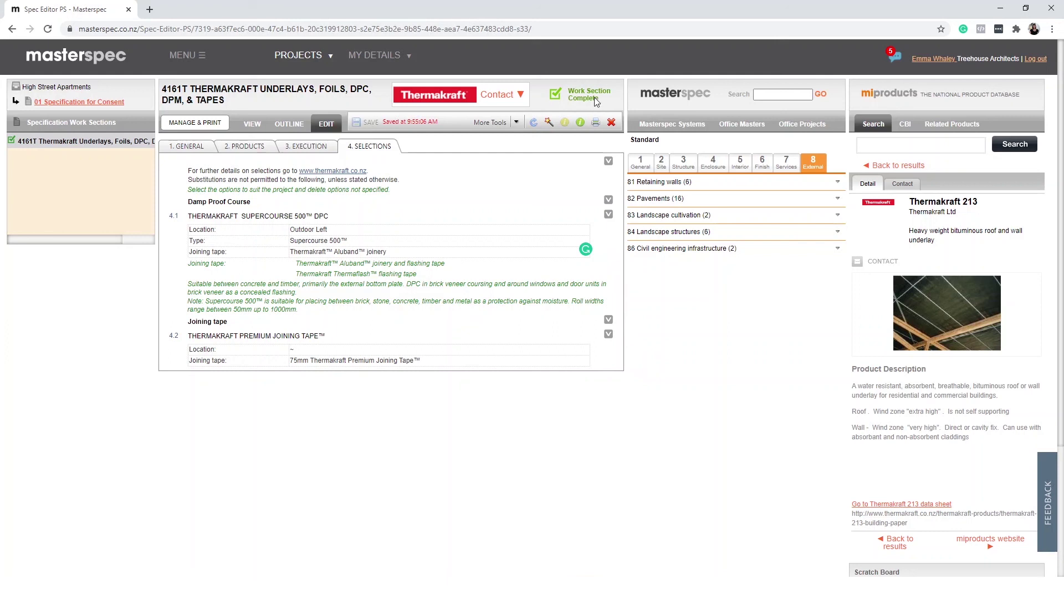
- Change the 01 Specification for Consent status to Complete from its Overview page
left_click(192, 123)
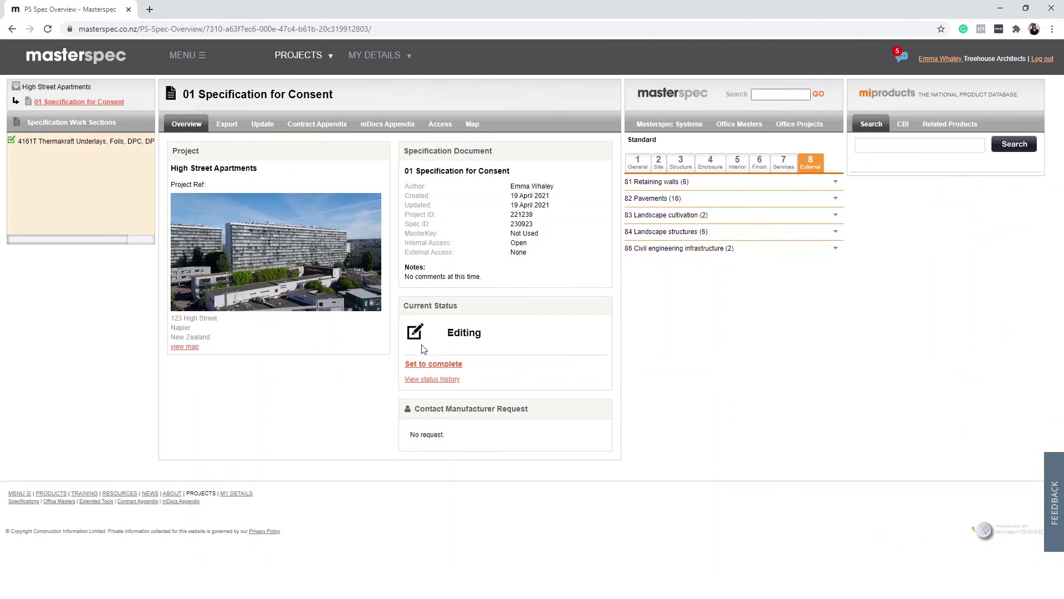
left_click(440, 370)
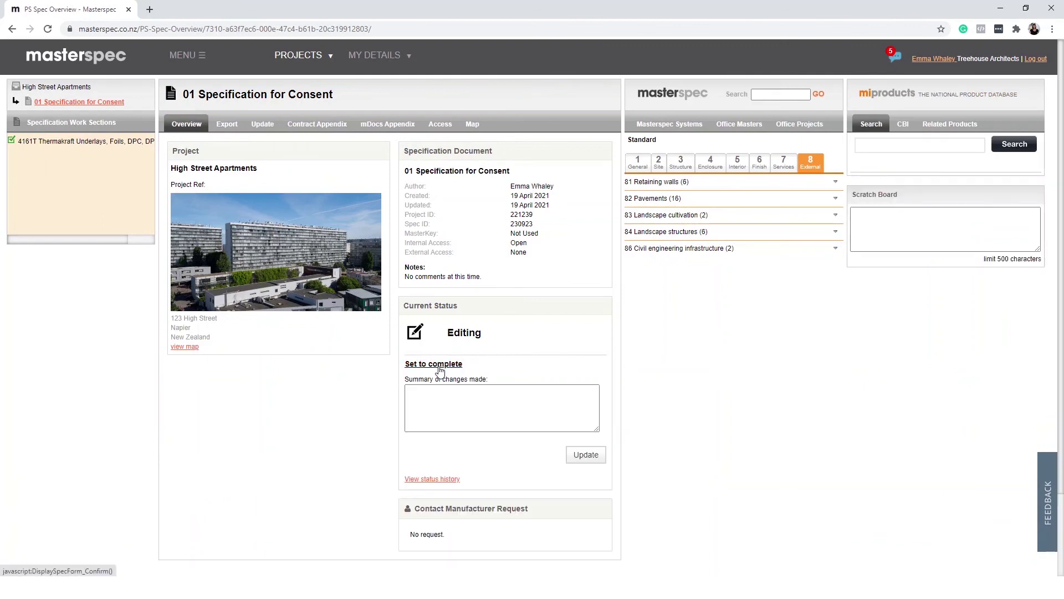
left_click(593, 460)
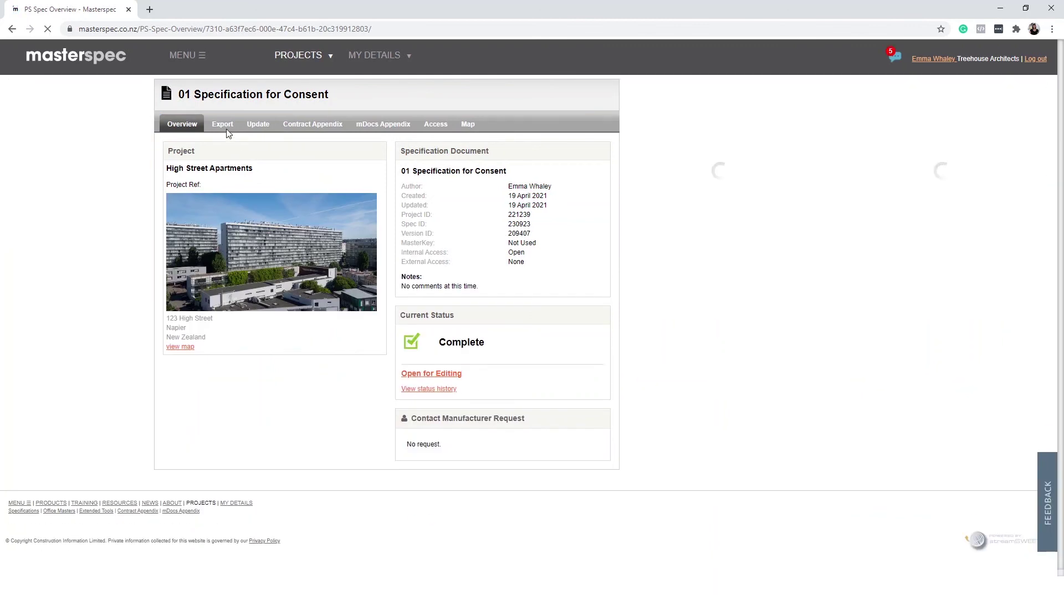
- Turn on Manufacturer Information in the specification's export options
left_click(226, 127)
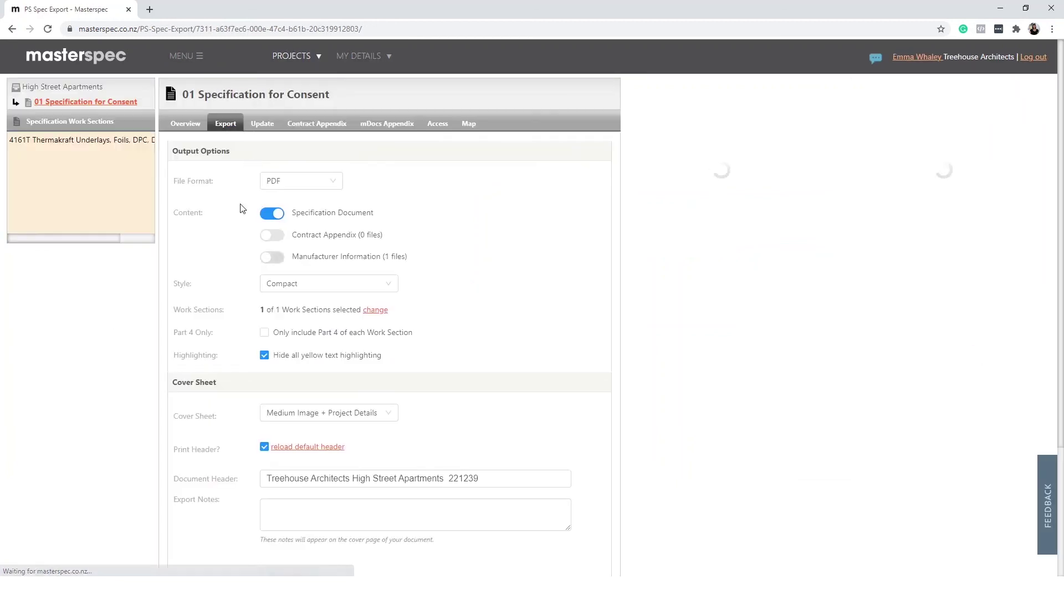
left_click(272, 258)
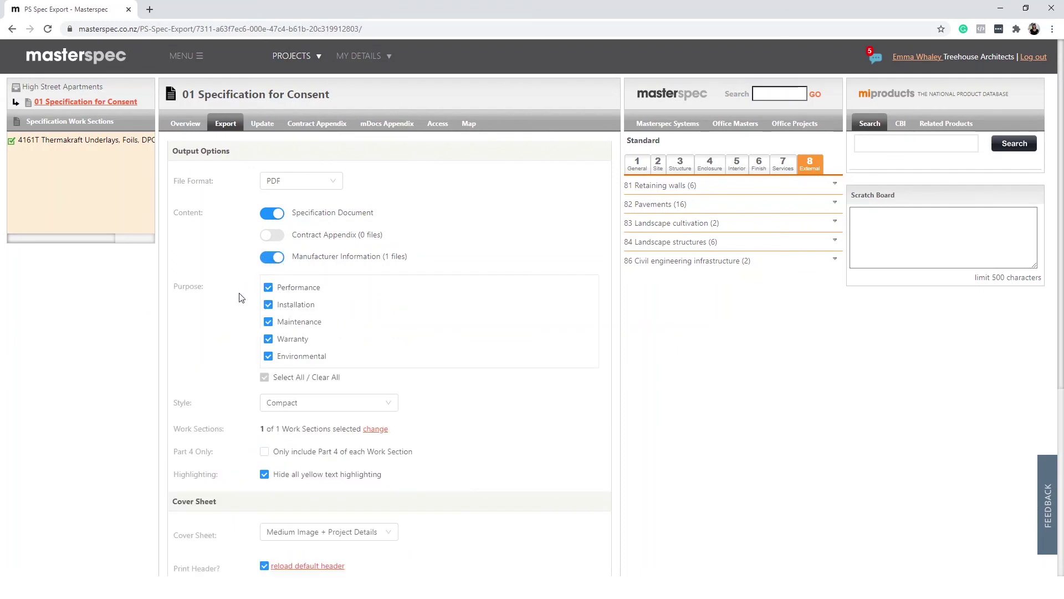
scroll(239, 300, "down", 3)
scroll(239, 302, "down", 1)
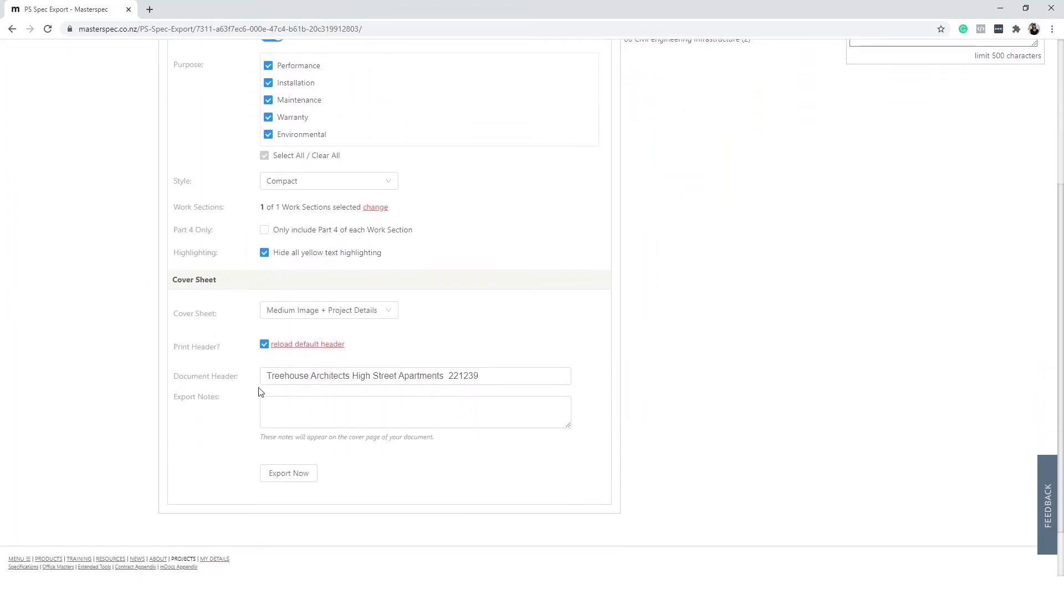